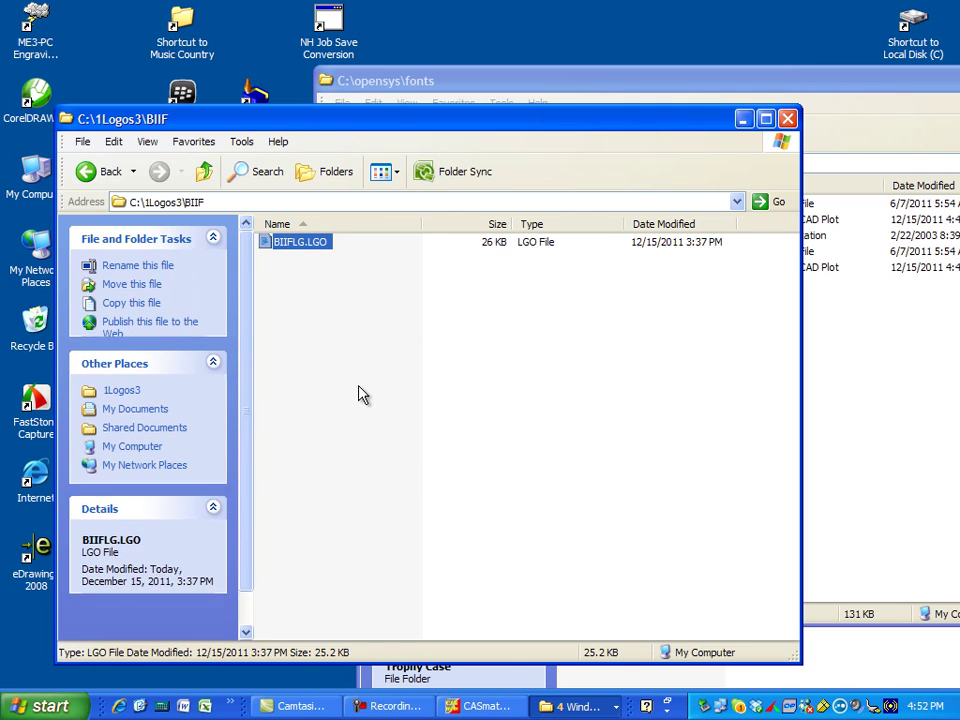
Copy BIIFLG.LGO from the C:\1Logos3\BIIF folder to the clipboard
key(alt+Right)
key(Right)
key(Left)
key(Down)
key(Down)
key(Down)
key(Down)
key(Up)
key(Return)
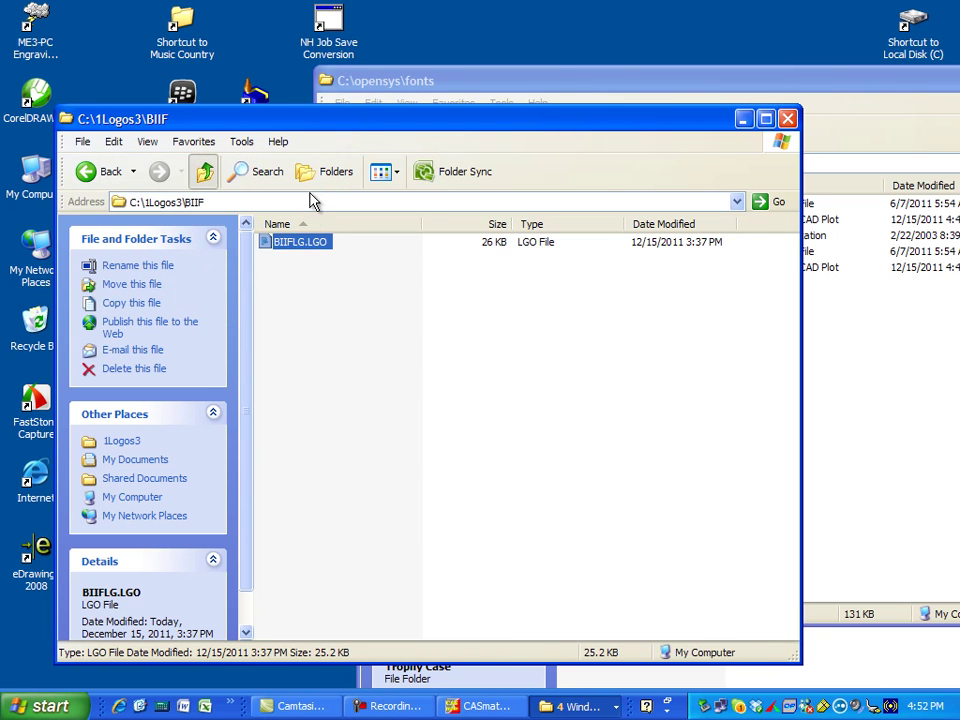
Go up to the root of drive C and open the opensys\fonts folder
key(BackSpace)
key(BackSpace)
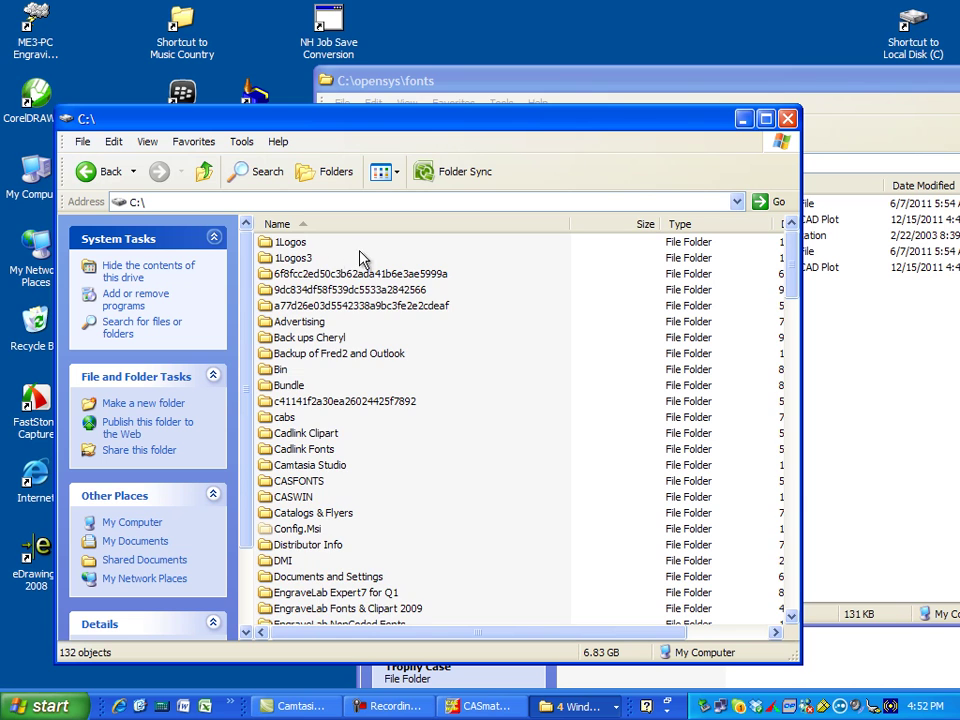
scroll(362, 259, down, 9)
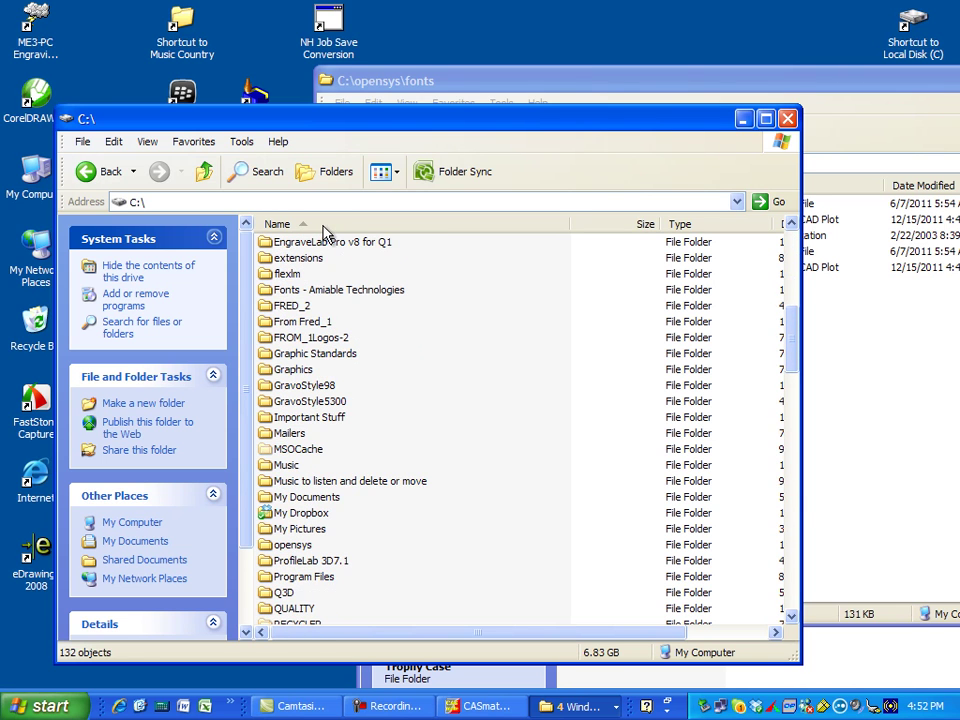
key(o)
key(Return)
key(f)
key(Return)
Paste the copied BIIFLG.LGO file into C:\opensys\fonts
key(shift+F10)
key(Down)
key(Down)
key(Down)
key(Down)
key(Down)
key(Down)
key(Up)
key(Return)
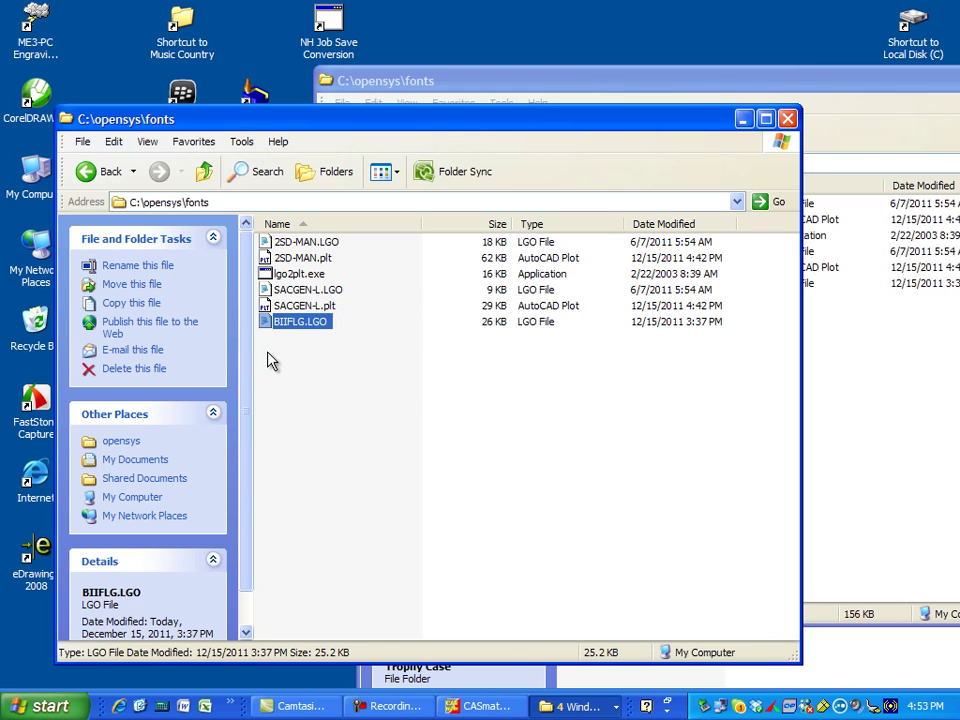
Run lgo2plt.exe from the fonts folder with *.LGO as the source file name to convert all its logo files to PLT
key(Up)
key(Up)
key(Up)
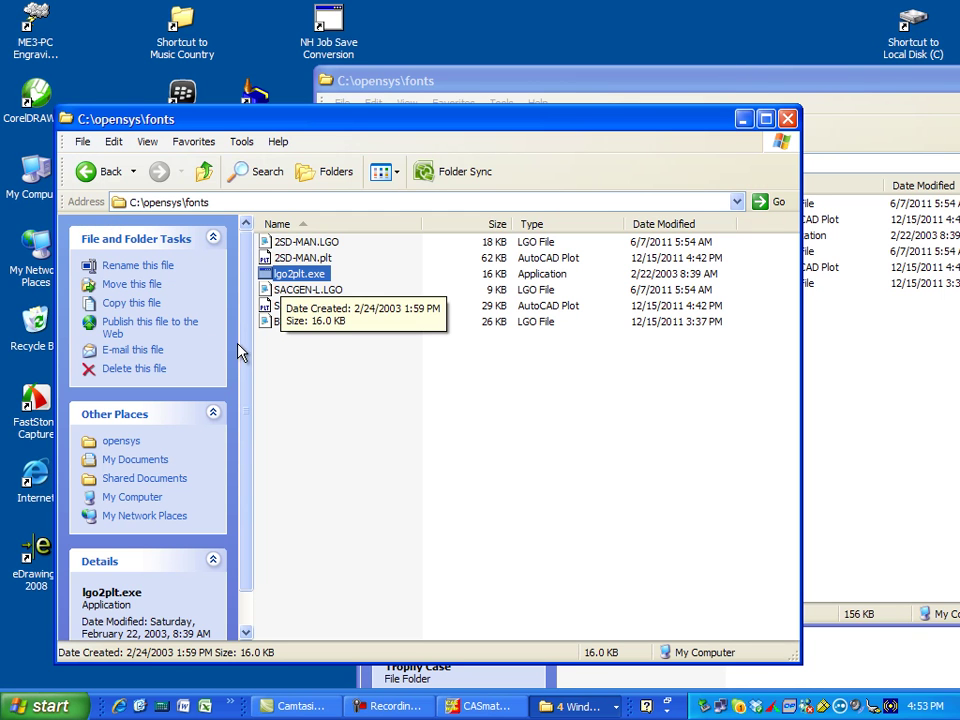
mouse_move(300, 119)
mouse_down()
mouse_move(645, 79)
mouse_move(520, 91)
mouse_move(485, 57)
mouse_move(506, 13)
mouse_move(557, 24)
mouse_up()
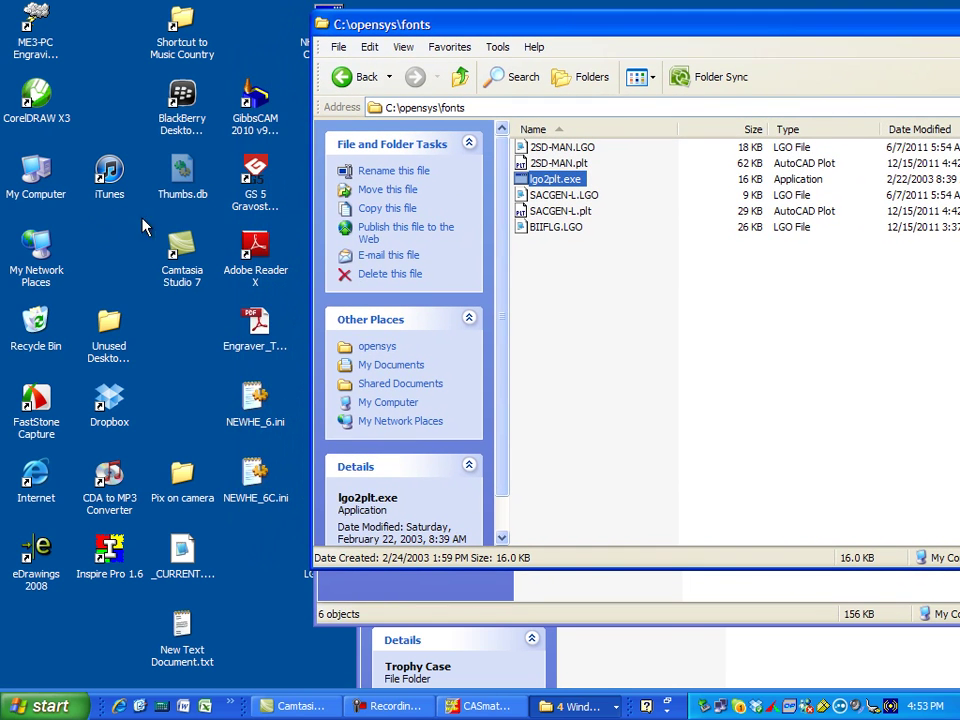
drag(557, 24, 306, 55)
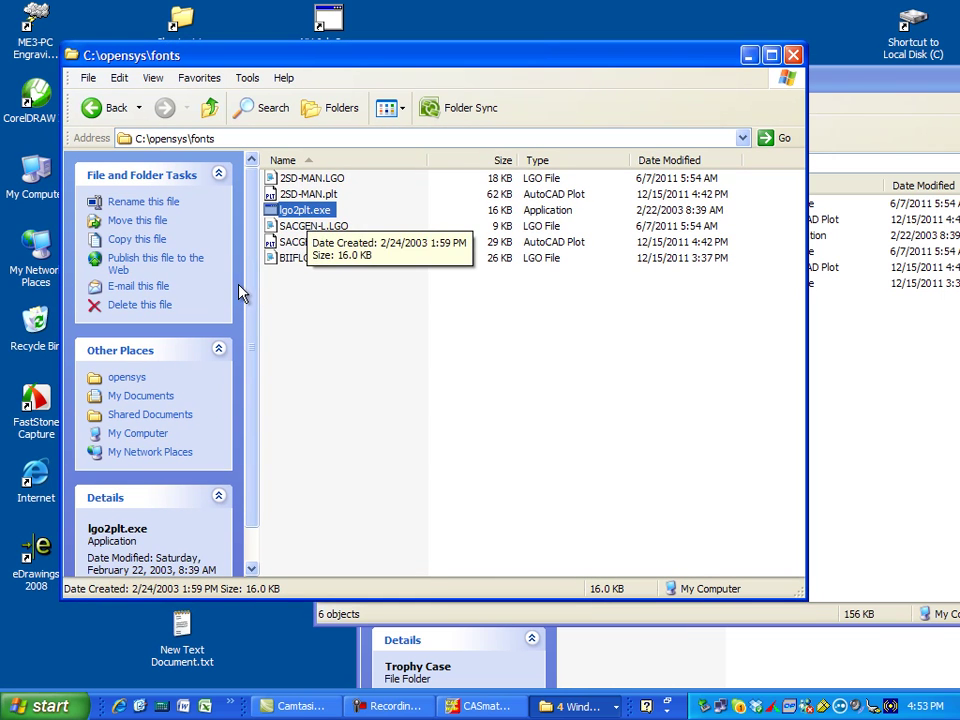
key(Return)
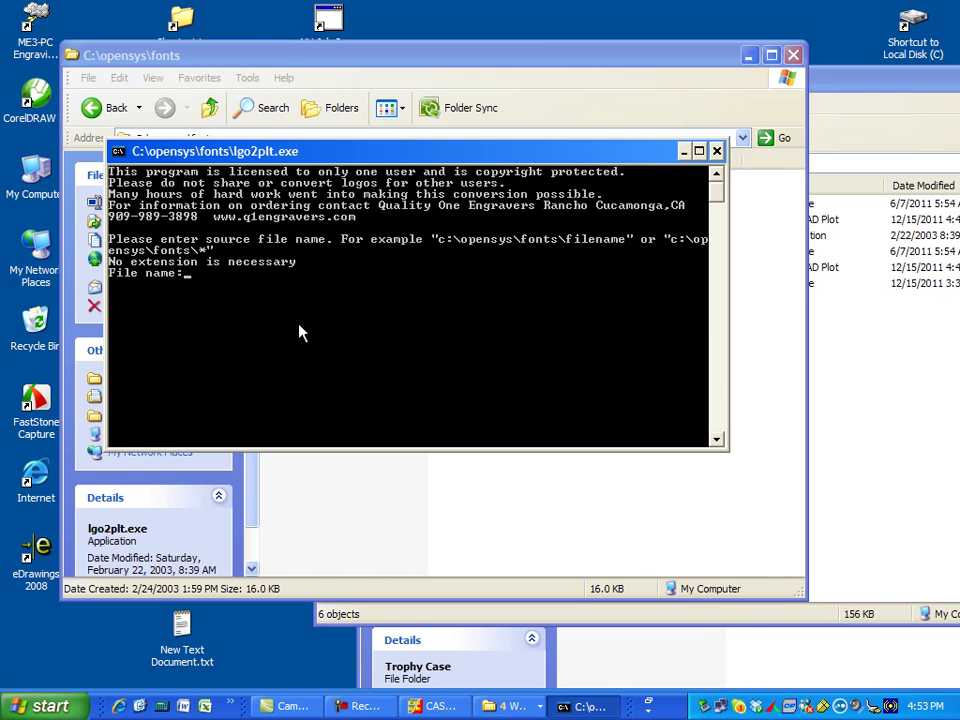
drag(170, 151, 203, 302)
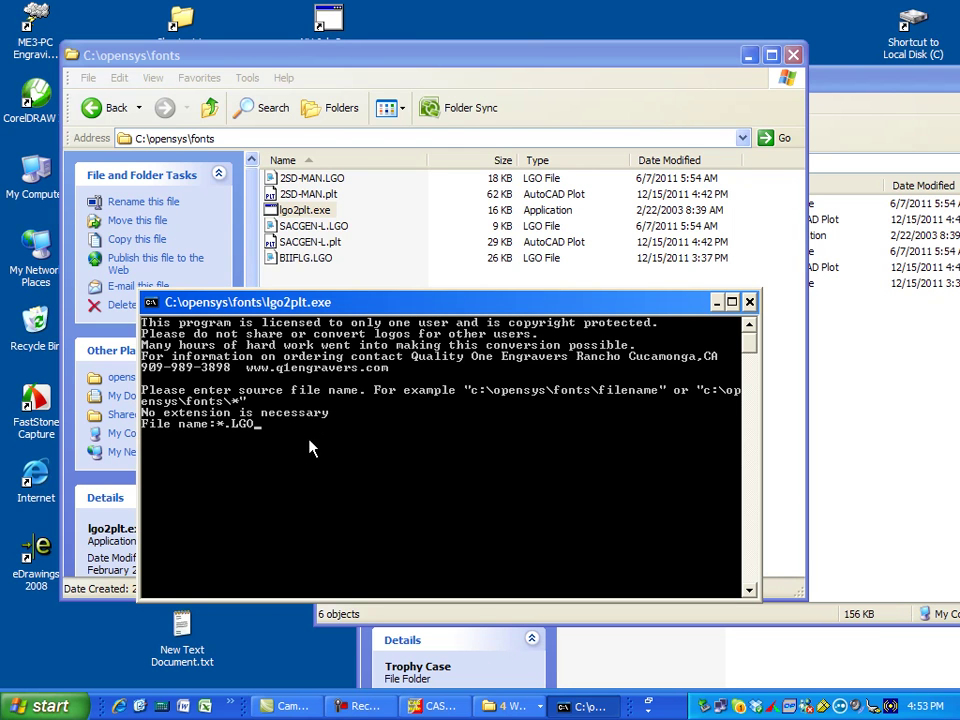
key(Return)
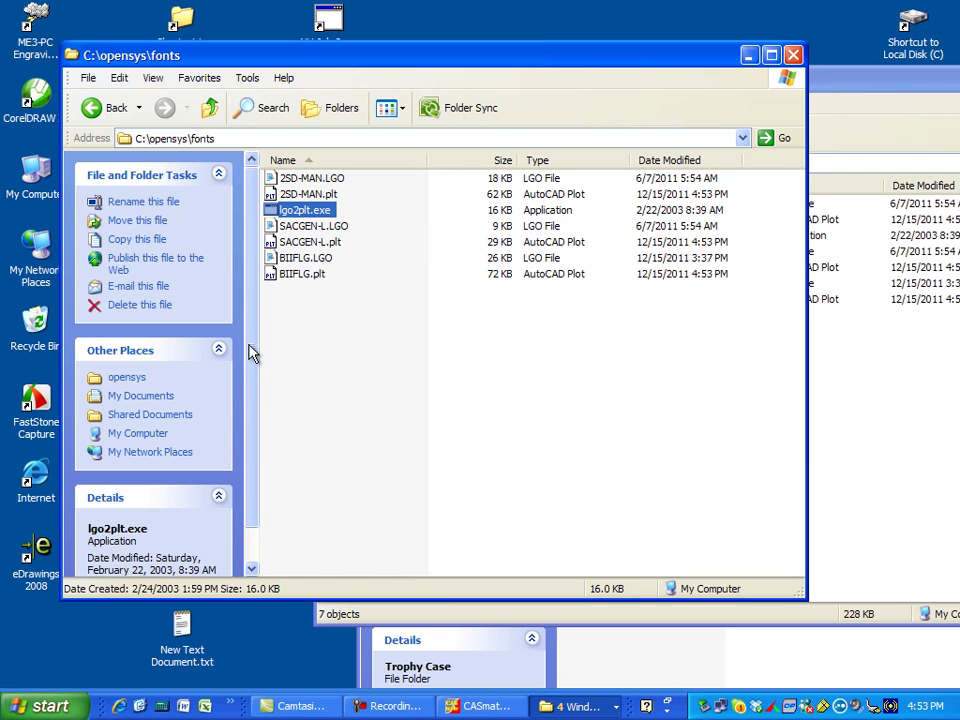
Copy the converted BIIFLG.plt file to the clipboard and look at the other fonts window
key(End)
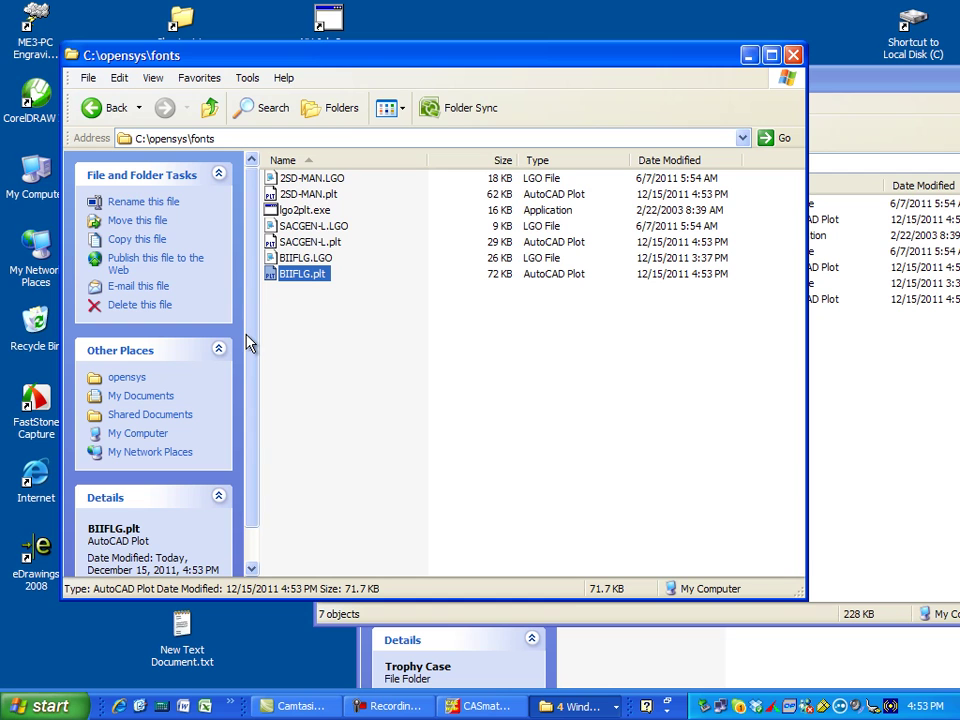
key(alt)
key(Right)
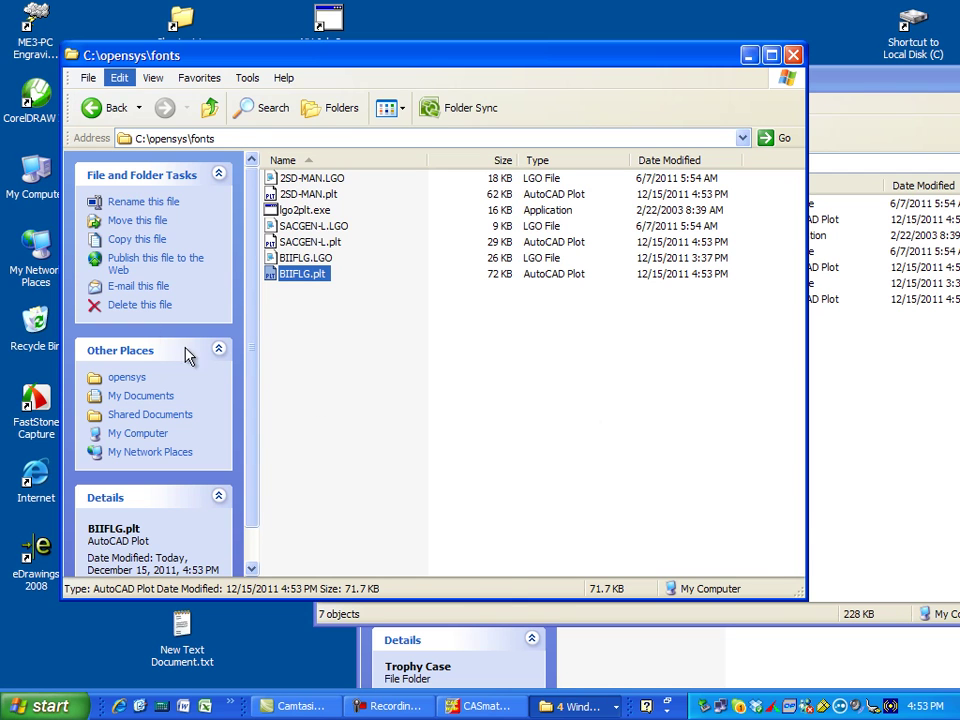
key(Down)
key(Down)
key(Down)
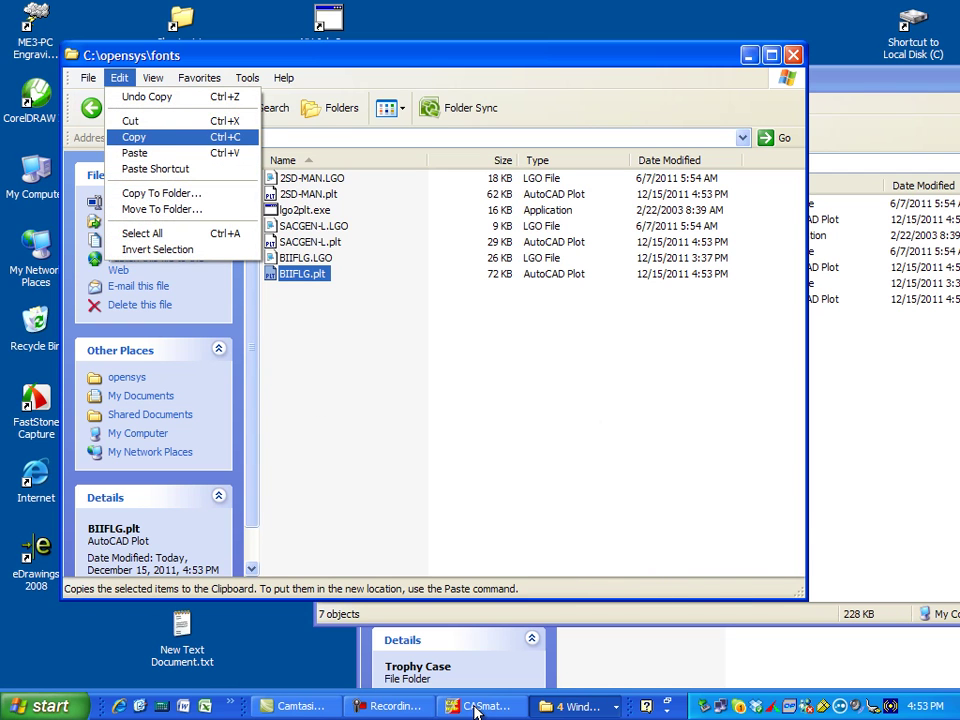
key(Return)
key(alt+Tab)
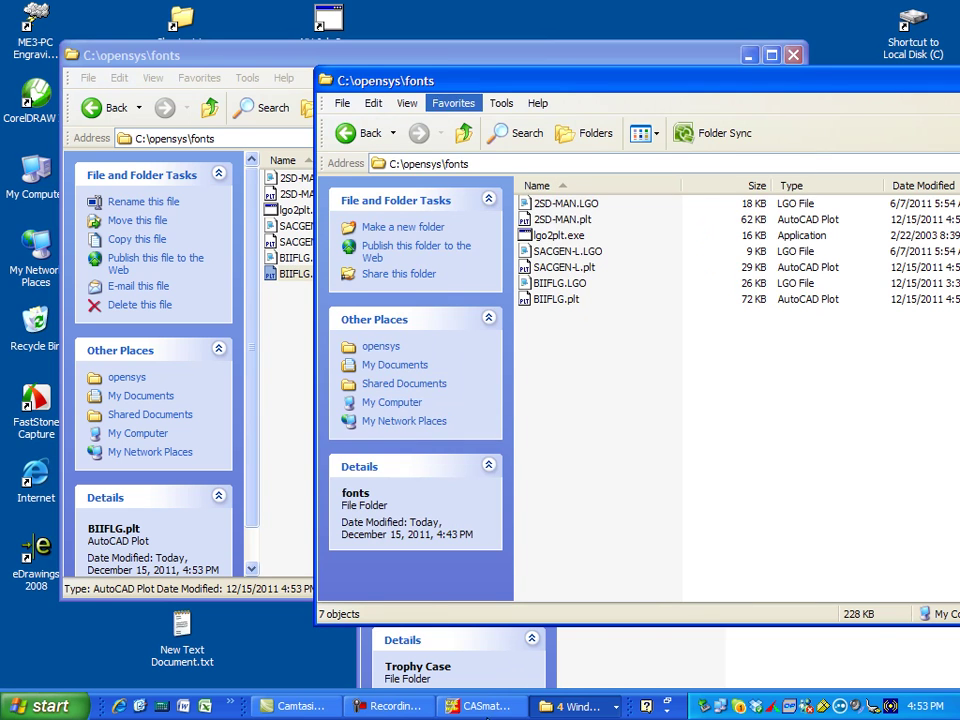
key(alt+Tab)
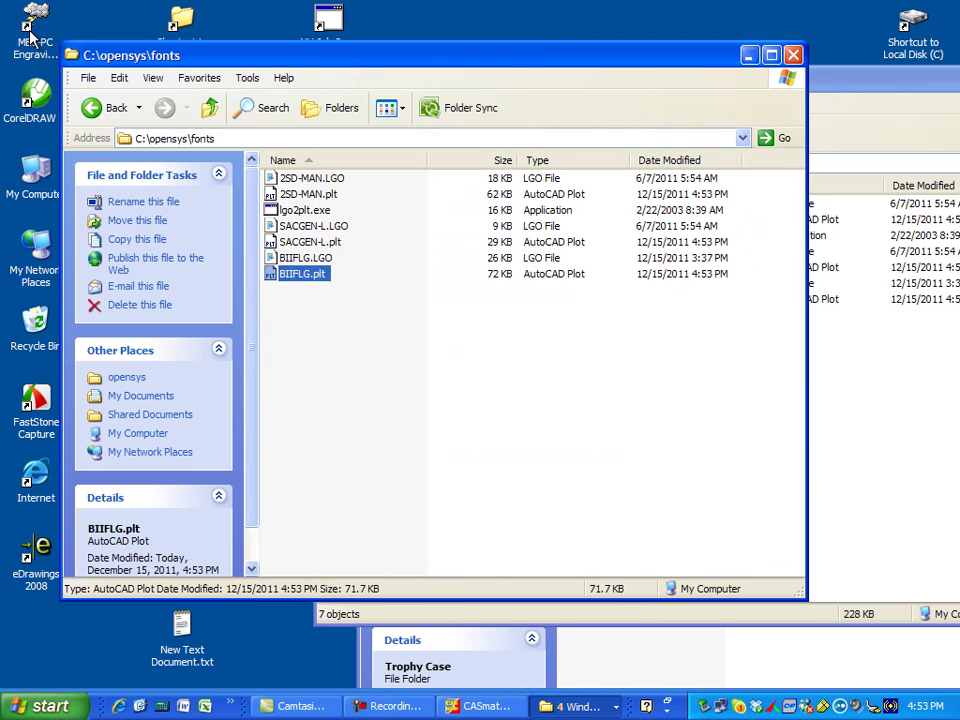
Cut the BIIFLG.plt file from the C:\opensys\fonts folder
key(shift+F10)
key(Down)
key(Down)
key(Down)
key(Down)
key(Down)
key(Down)
key(Down)
key(Down)
key(Down)
key(Down)
key(Down)
key(Down)
key(Up)
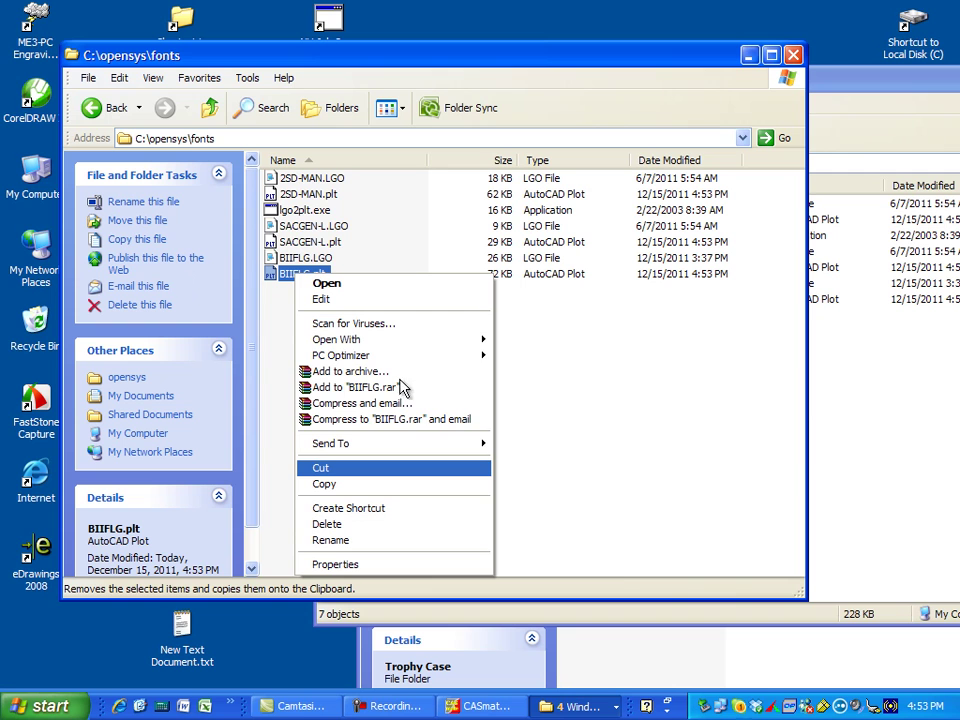
key(Return)
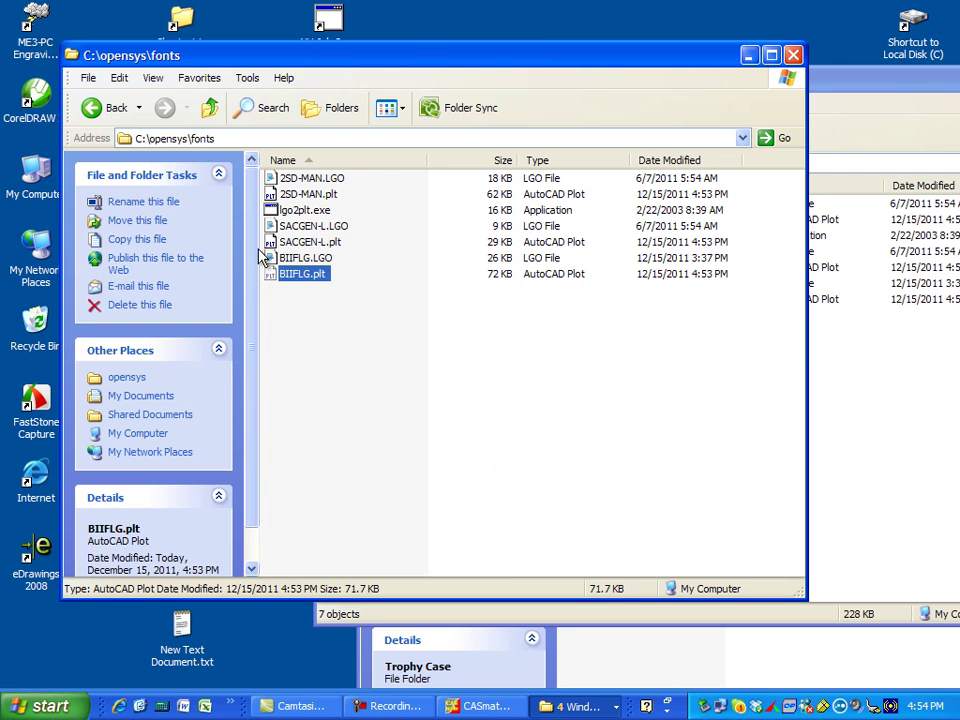
Open the C:\1Logos3\BIIF folder in the other folder window
key(alt+Tab)
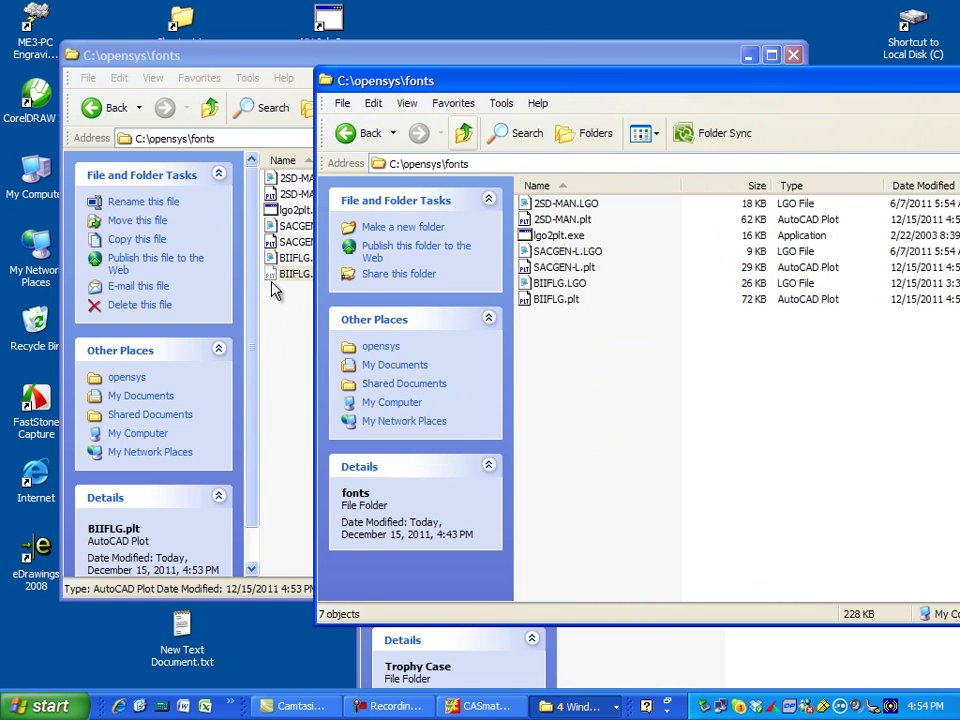
key(BackSpace)
key(BackSpace)
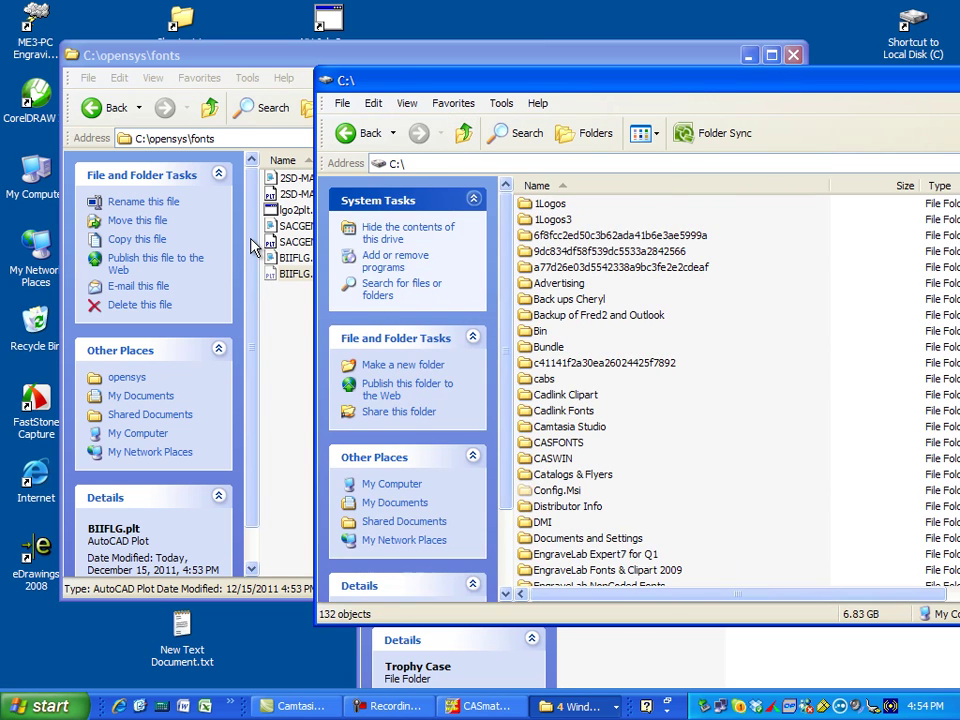
key(1)
key(1)
key(Return)
key(b)
key(Return)
Paste the cut BIIFLG.plt into the BIIF folder, beside the original LGO file
key(Menu)
key(Down)
key(Down)
key(Down)
key(Down)
key(Down)
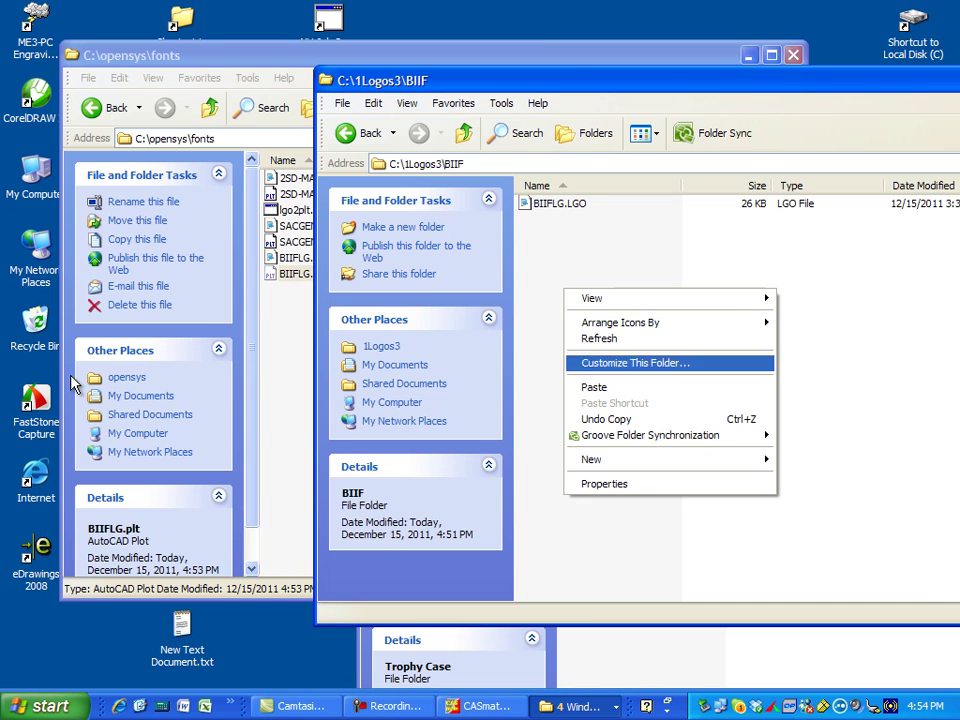
key(Return)
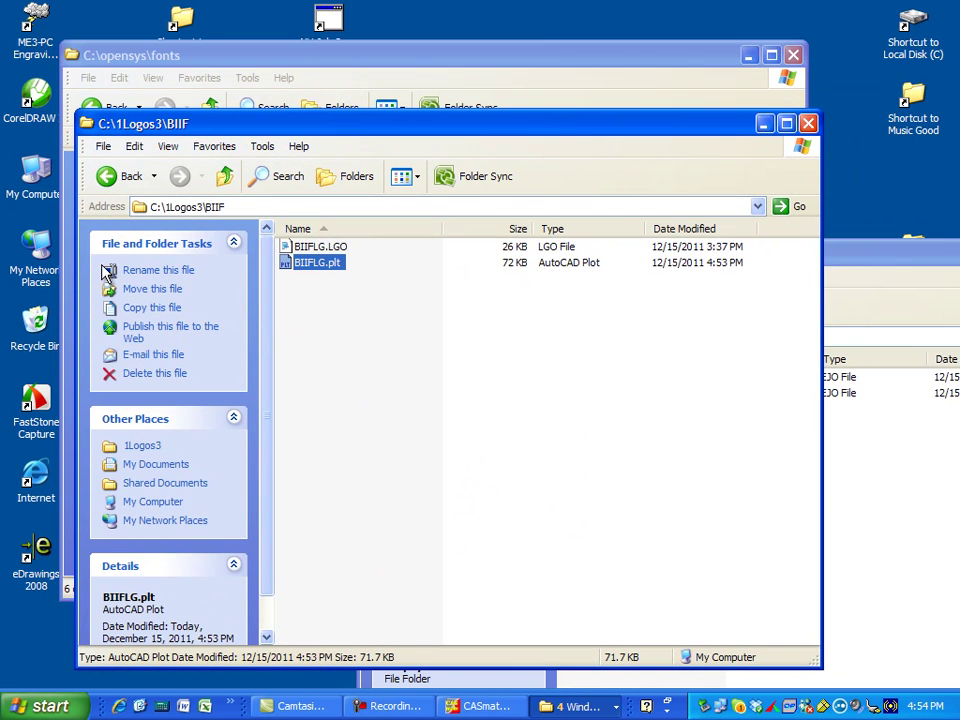
key(Up)
key(Down)
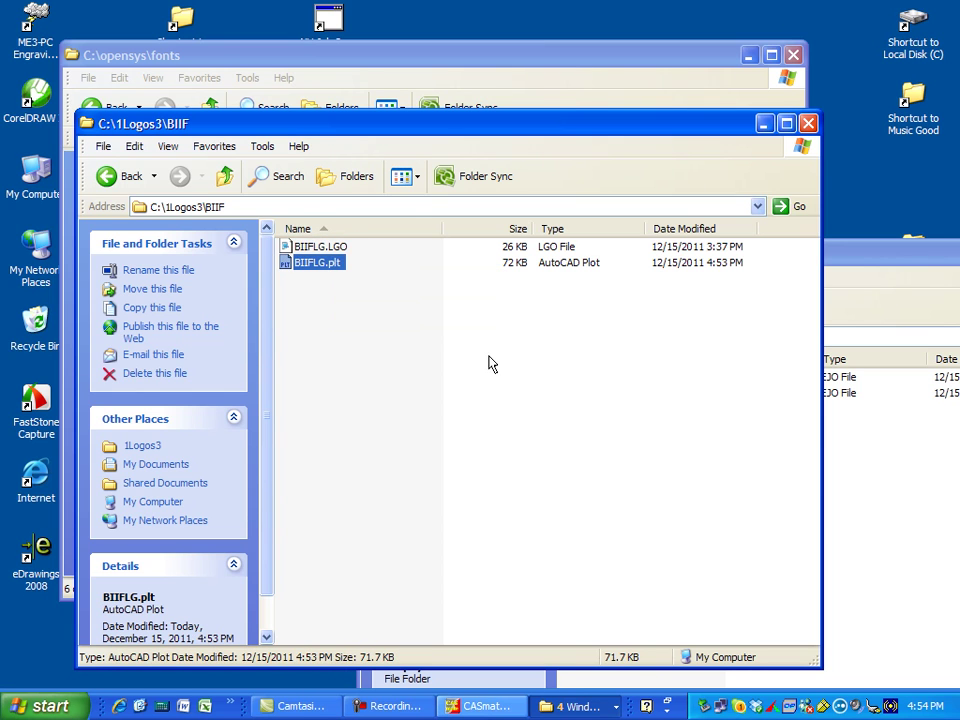
Switch to CASmate-Pro and start a file import with HPGL as the file type
key(alt+Tab)
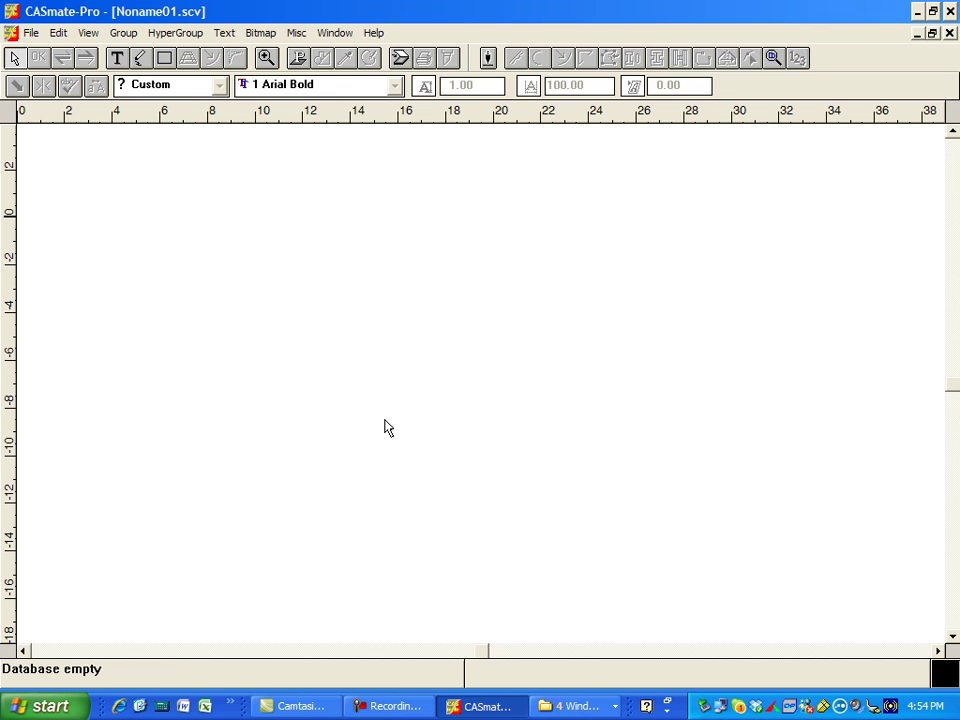
key(alt+f)
key(Down)
key(Down)
key(Down)
key(Down)
key(Down)
key(Down)
key(Down)
key(Down)
key(Down)
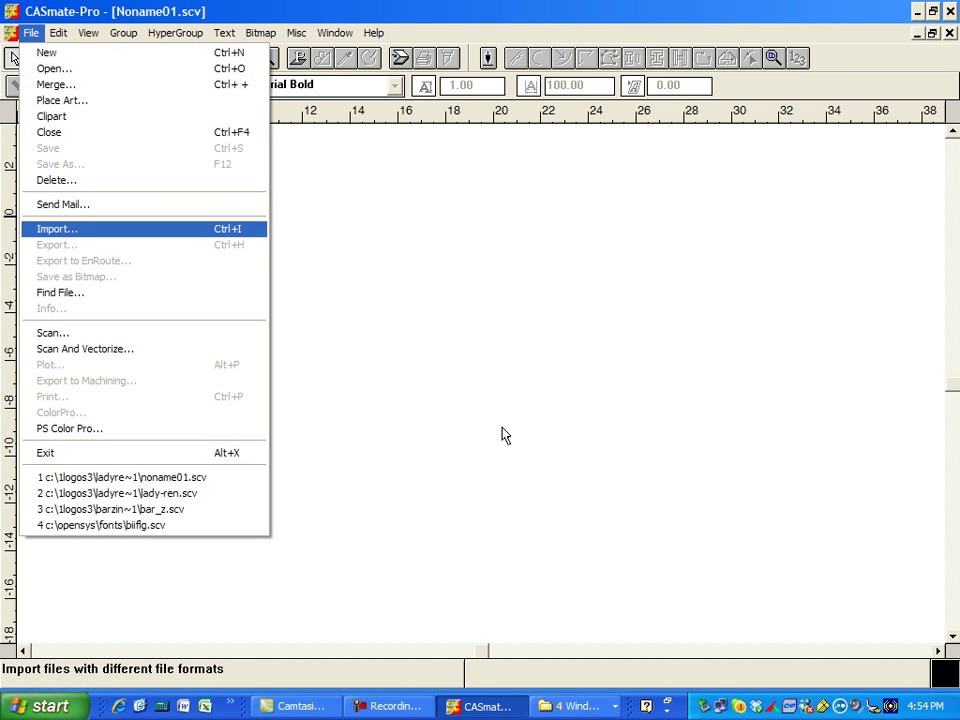
key(Return)
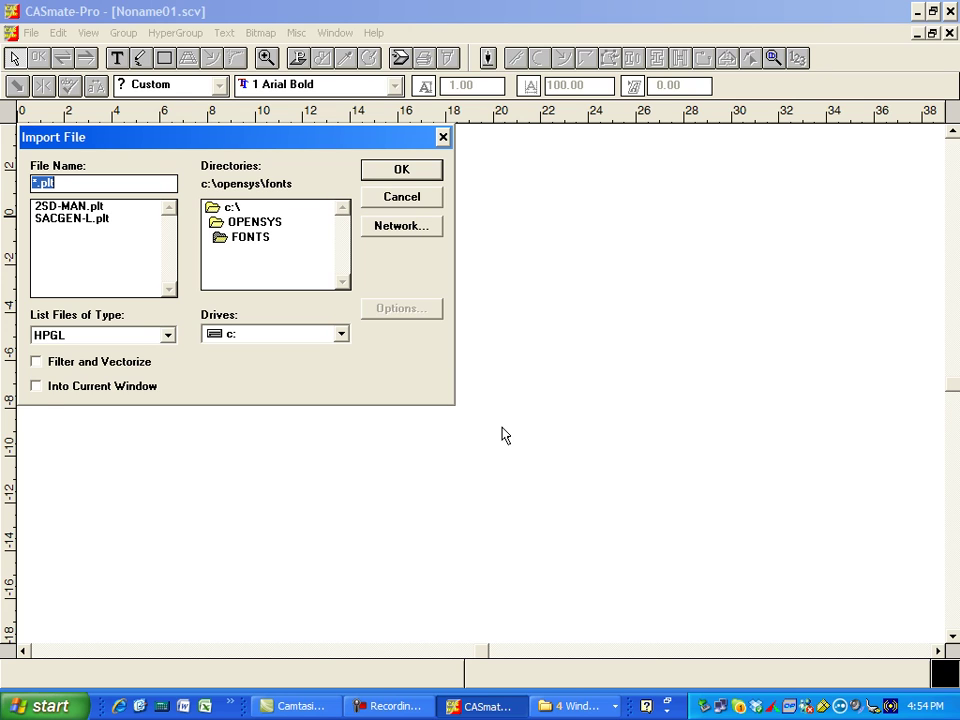
key(alt+t)
key(alt+Down)
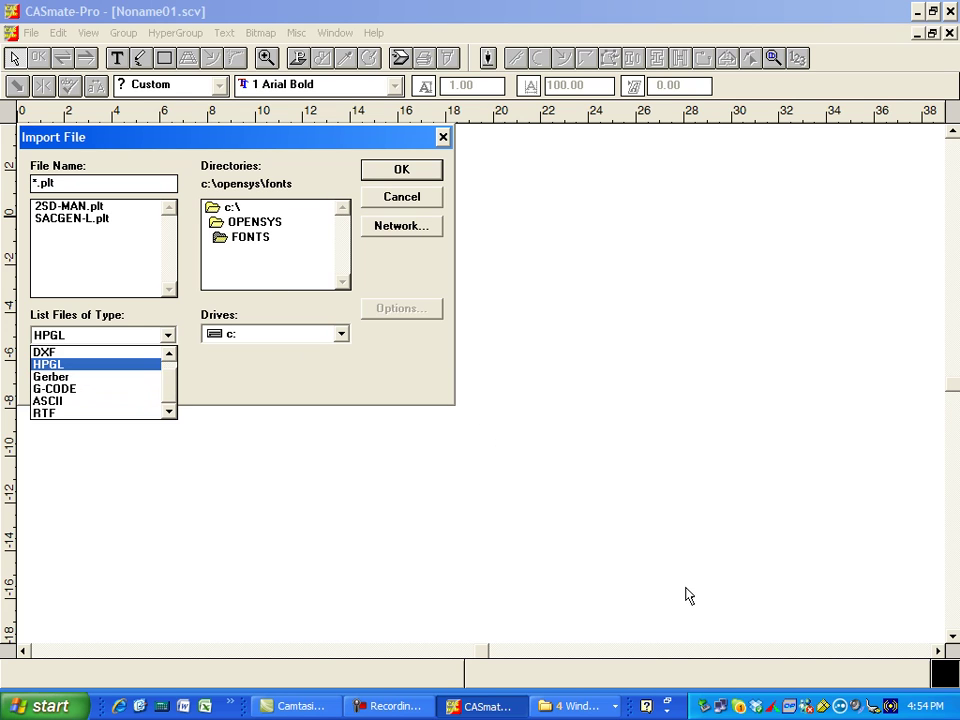
key(Return)
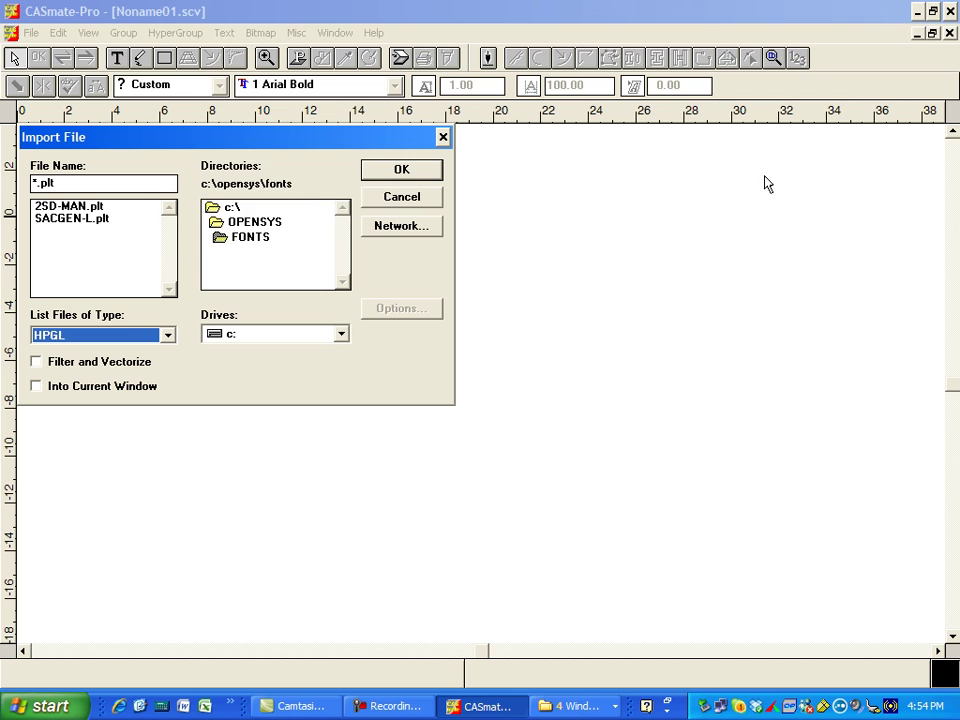
Set the import directory to c:\1logos3\biif
key(Tab)
key(Home)
key(Return)
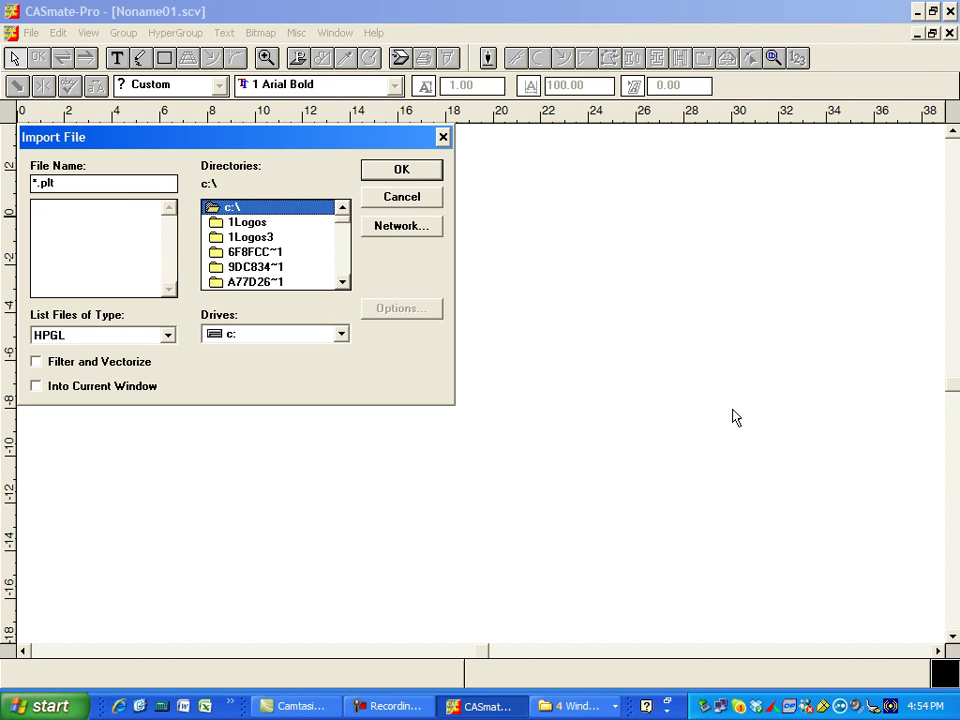
key(Down)
key(Down)
key(Return)
key(Down)
key(Return)
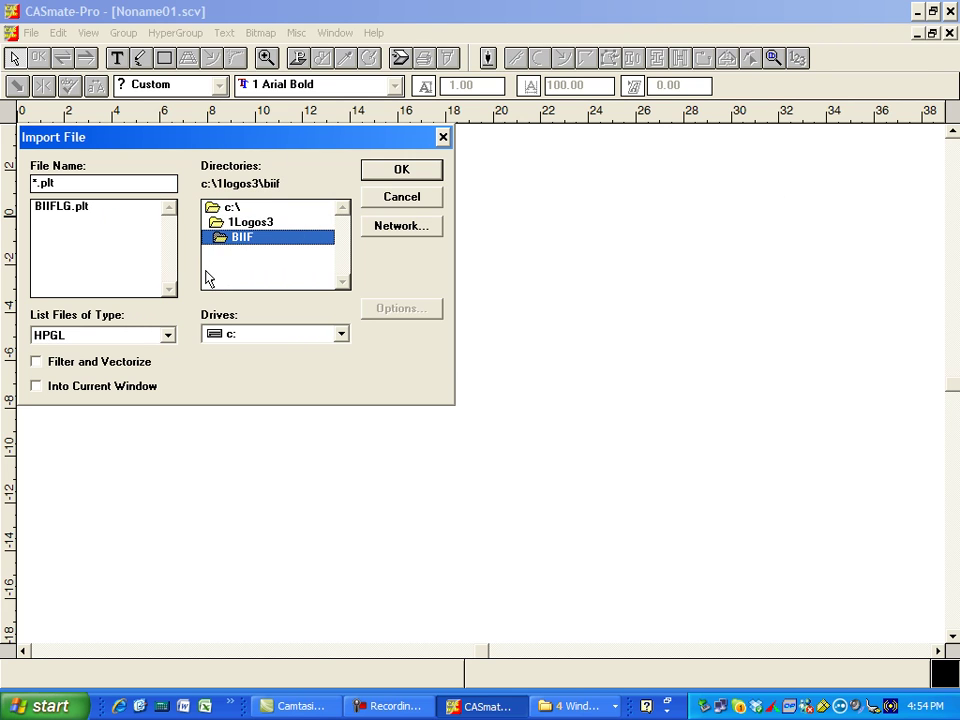
Choose BIIFLG.plt from the BIIF directory and import it as a drawing
key(shift+Tab)
key(shift+Tab)
key(Down)
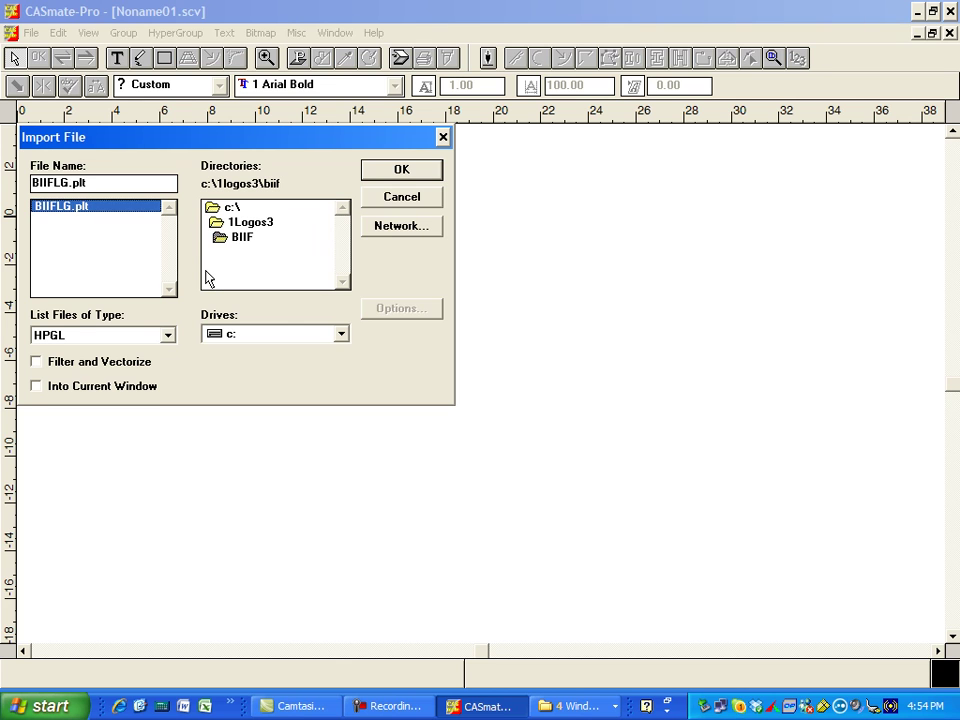
key(Return)
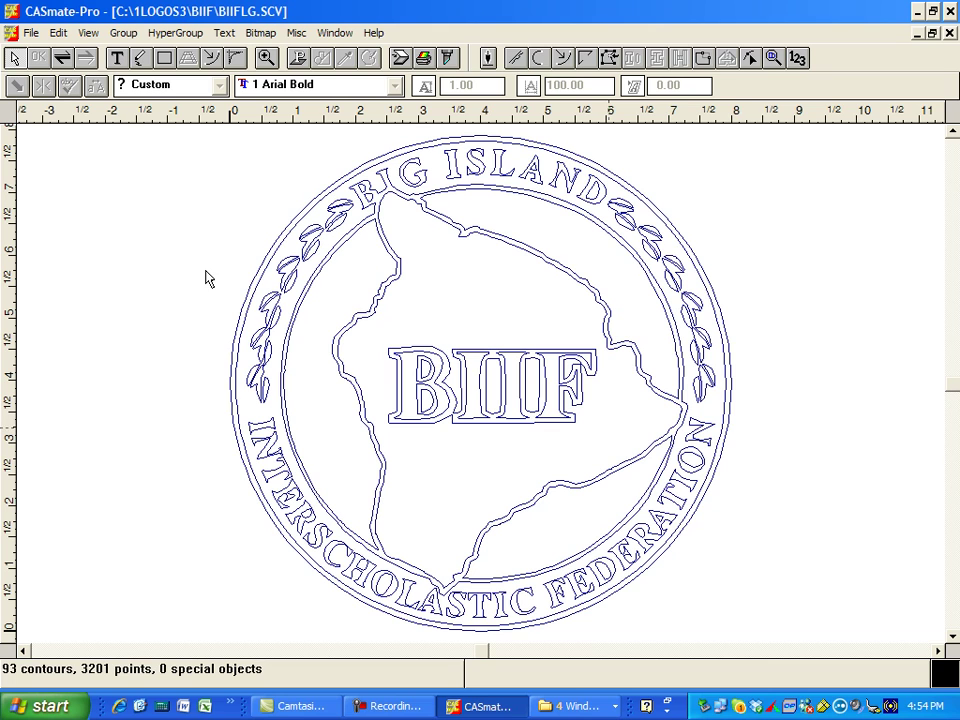
Show the points along the imported logo's contours to inspect them, and hide them again
click(448, 58)
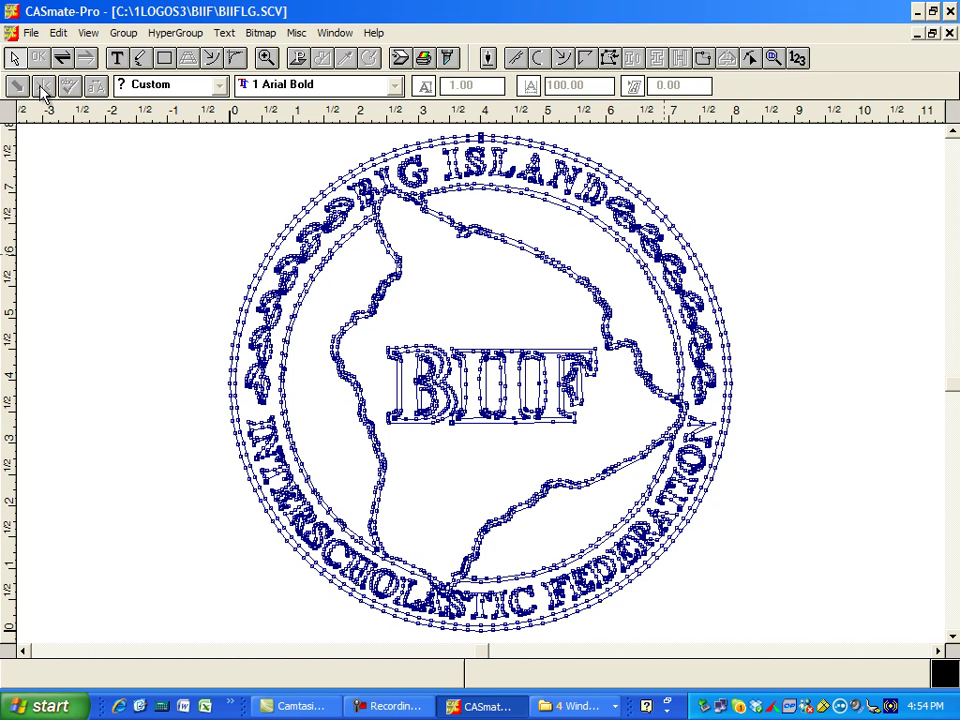
click(173, 162)
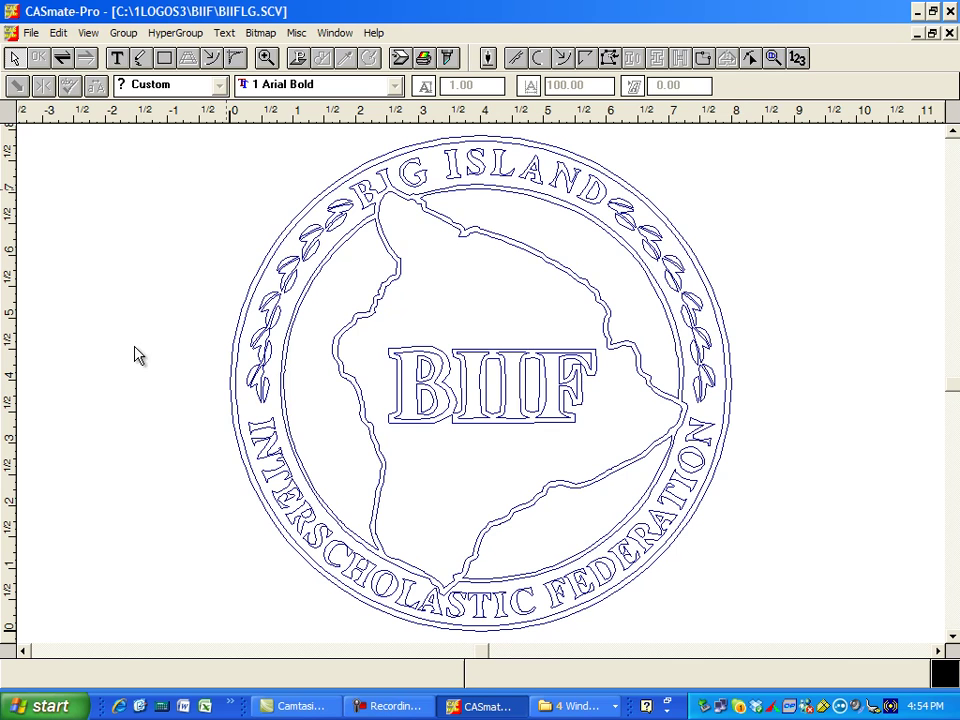
Select the whole BIIF logo and open it in the plotting view
click(230, 347)
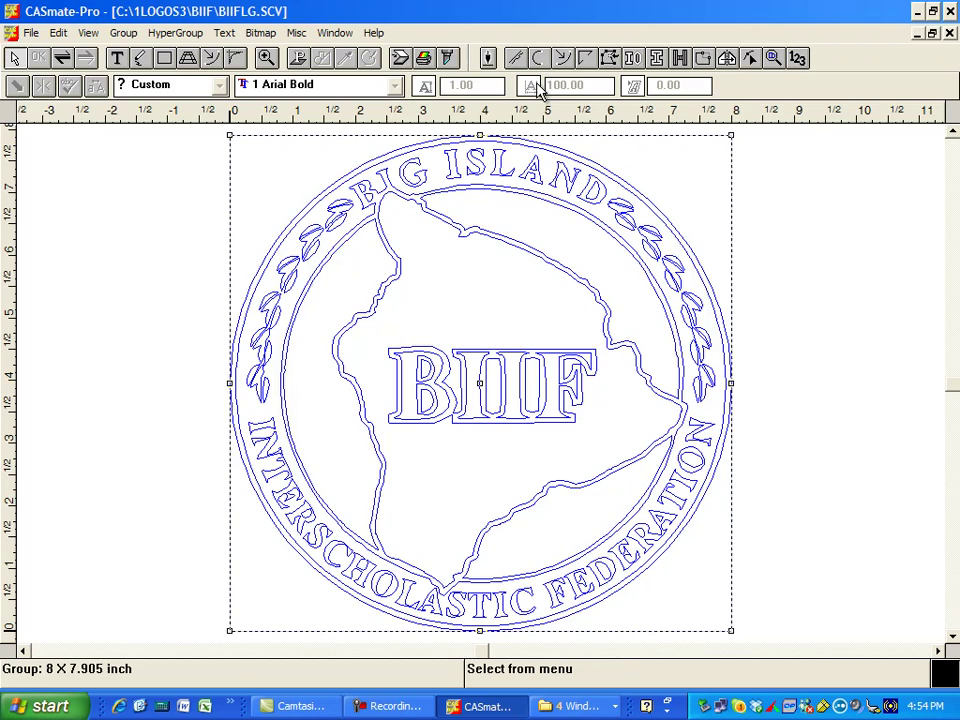
key(ctrl+p)
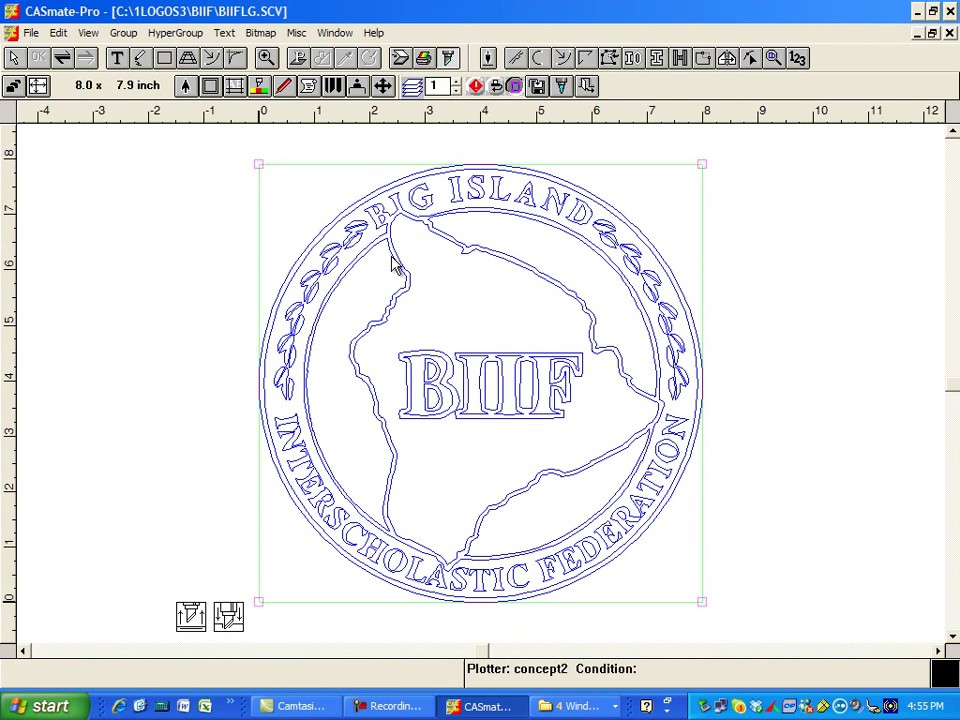
Set the logo's picture height to 4 inches for plotting, keeping its proportions
double_click(452, 157)
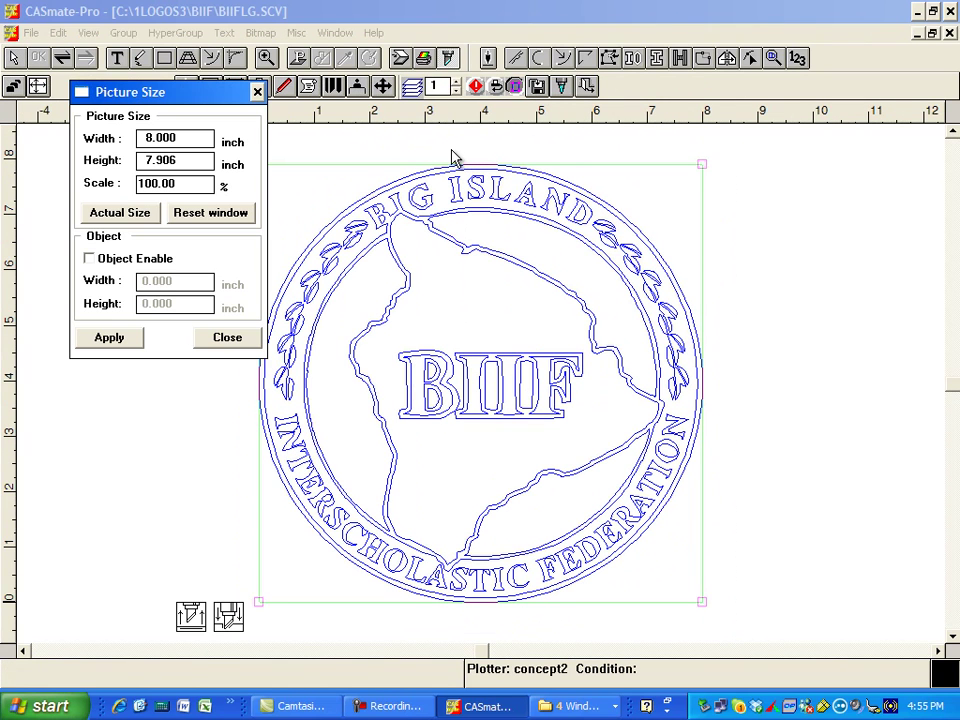
key(Tab)
text(4)
key(Return)
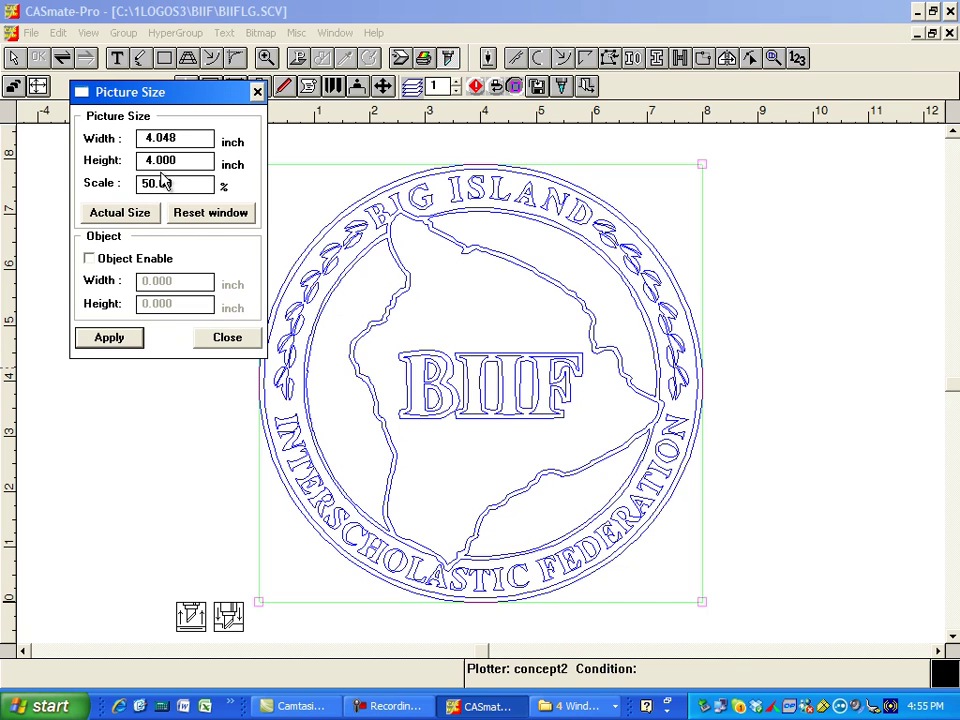
key(Escape)
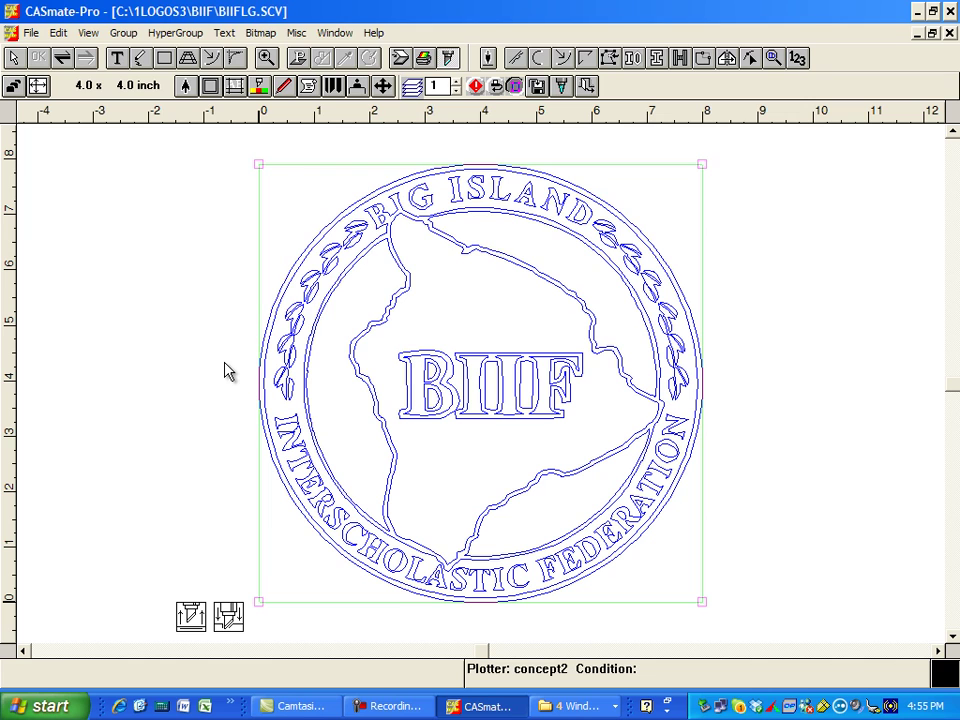
Start building a plot file and choose c:\1logos3\biif as its destination directory
key(ctrl+p)
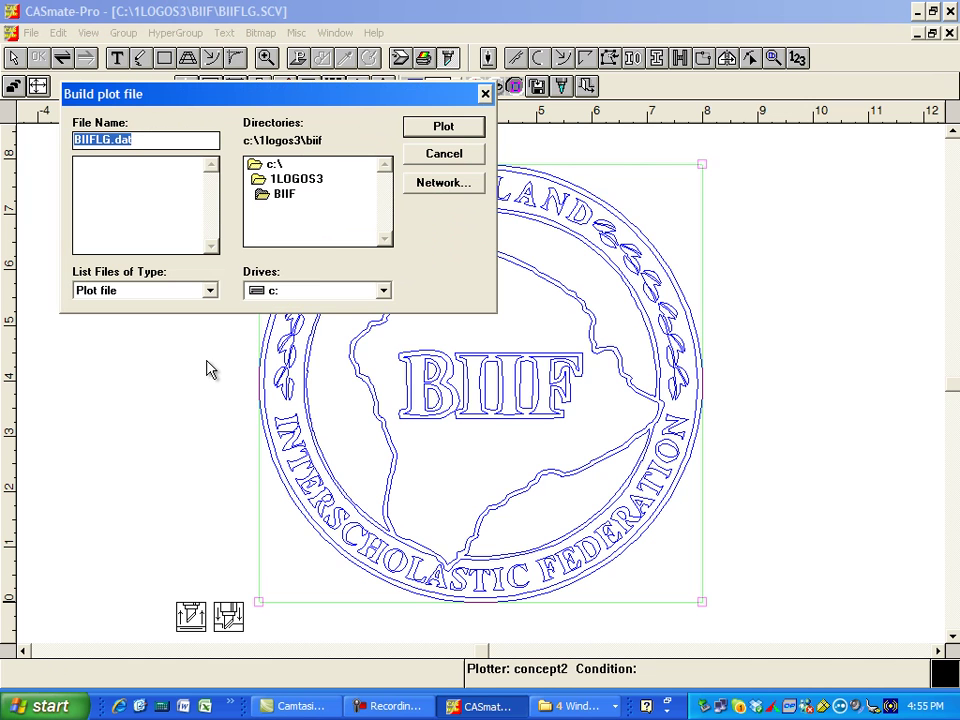
key(Tab)
key(Tab)
key(Up)
key(Return)
key(Up)
key(Return)
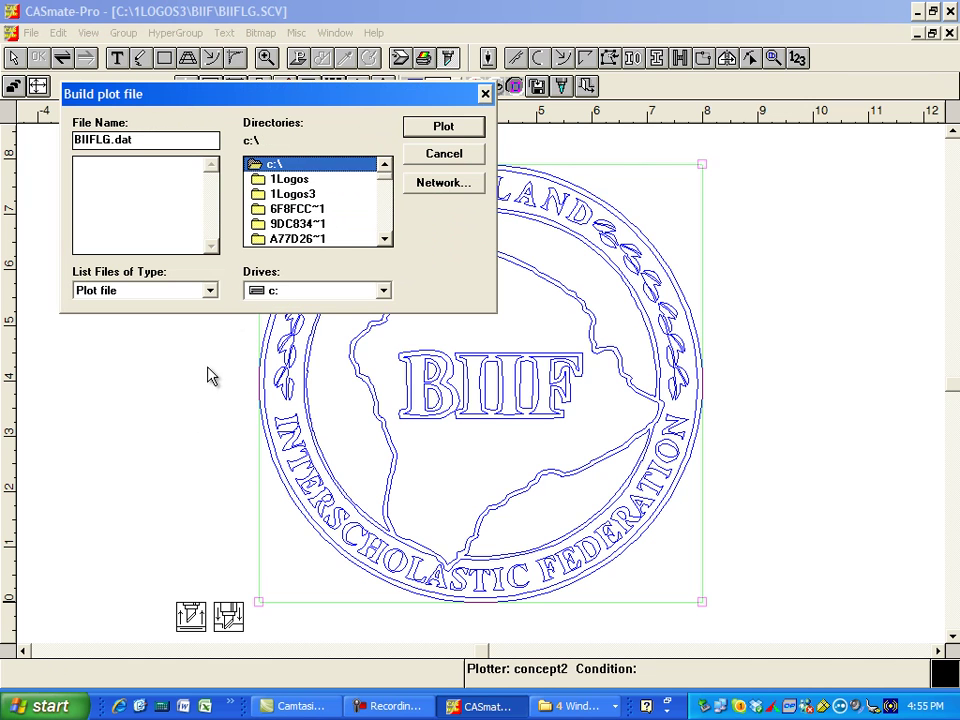
key(Down)
key(Down)
key(Return)
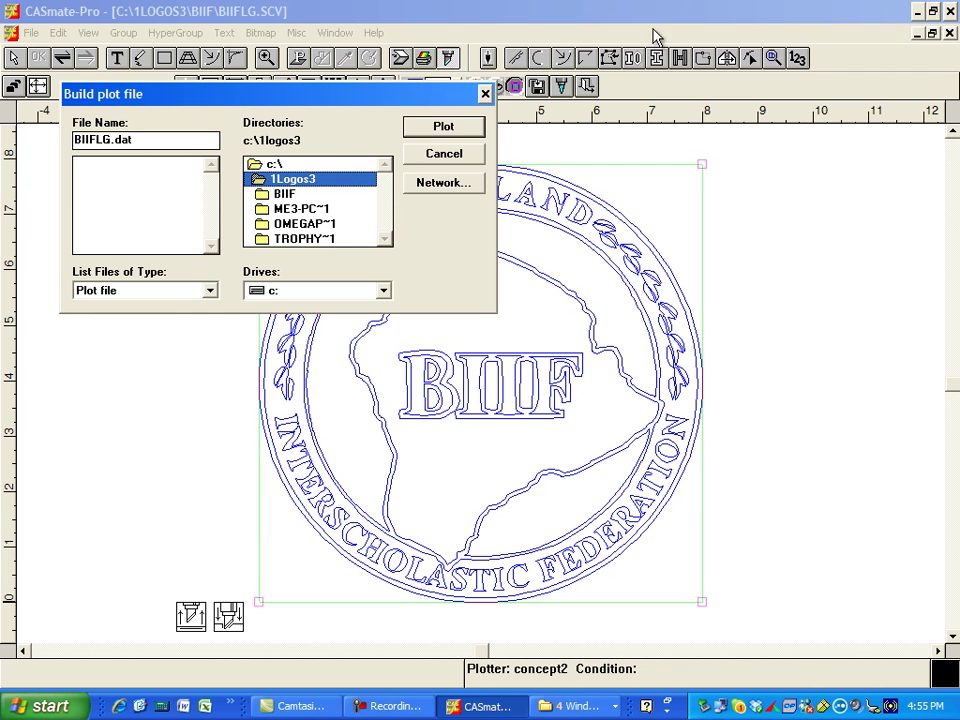
key(Down)
key(Return)
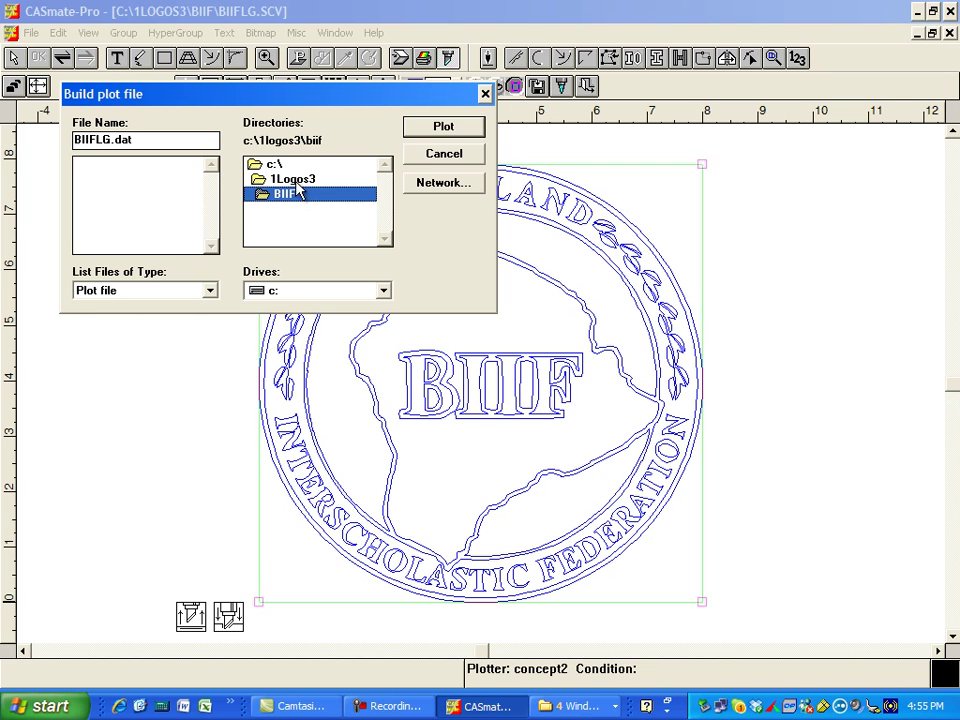
Build the plot file under the name key49.dat, and leave the plotting view with the logo deselected
key(alt+n)
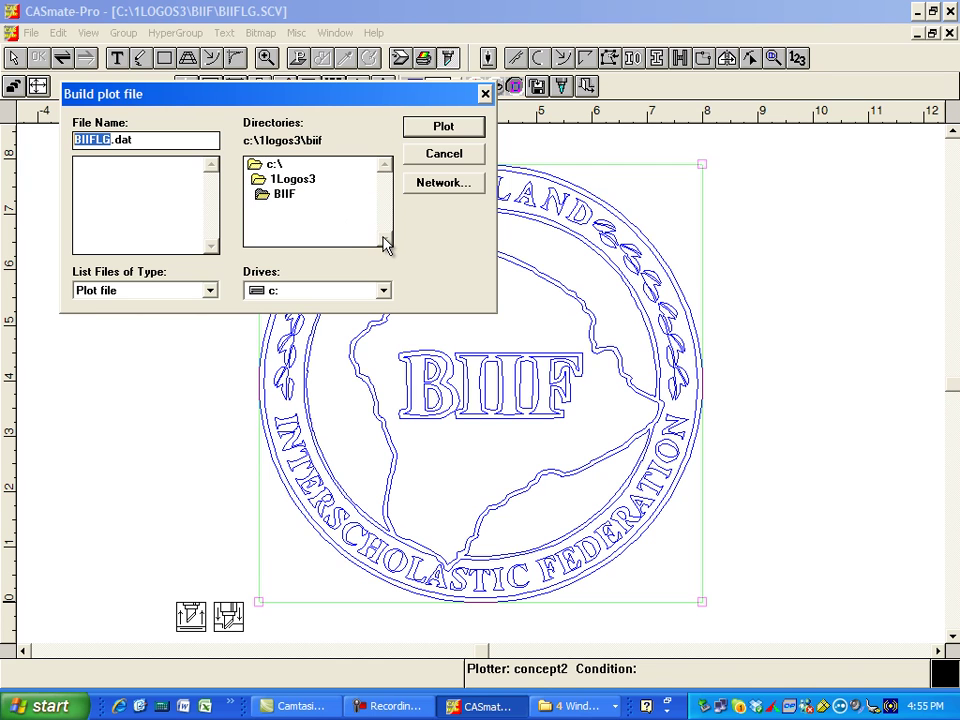
text(key49)
key(Return)
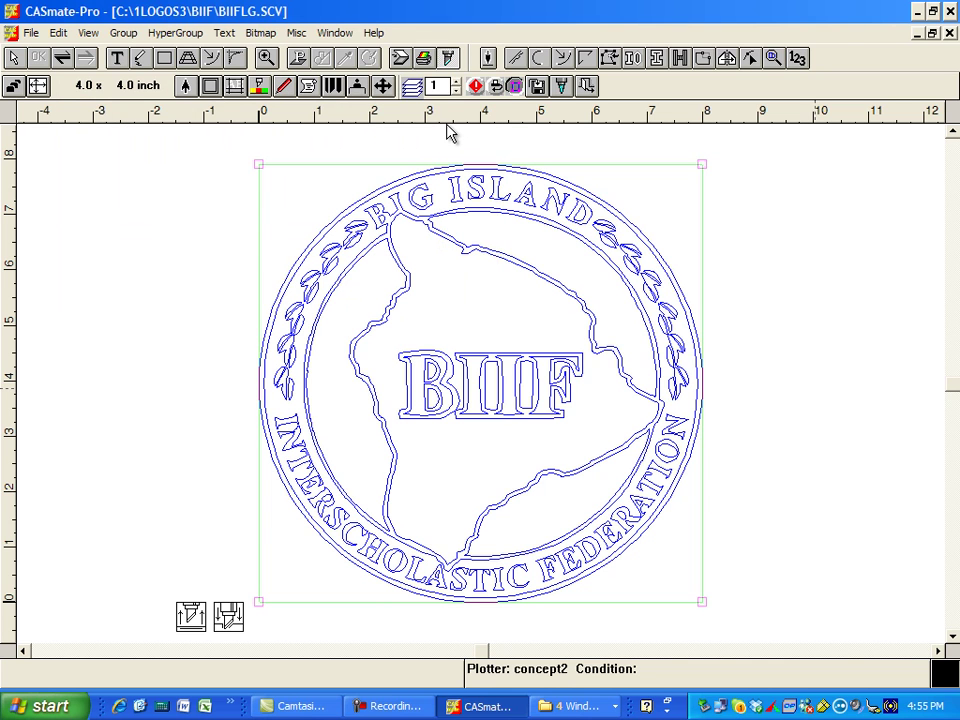
key(Escape)
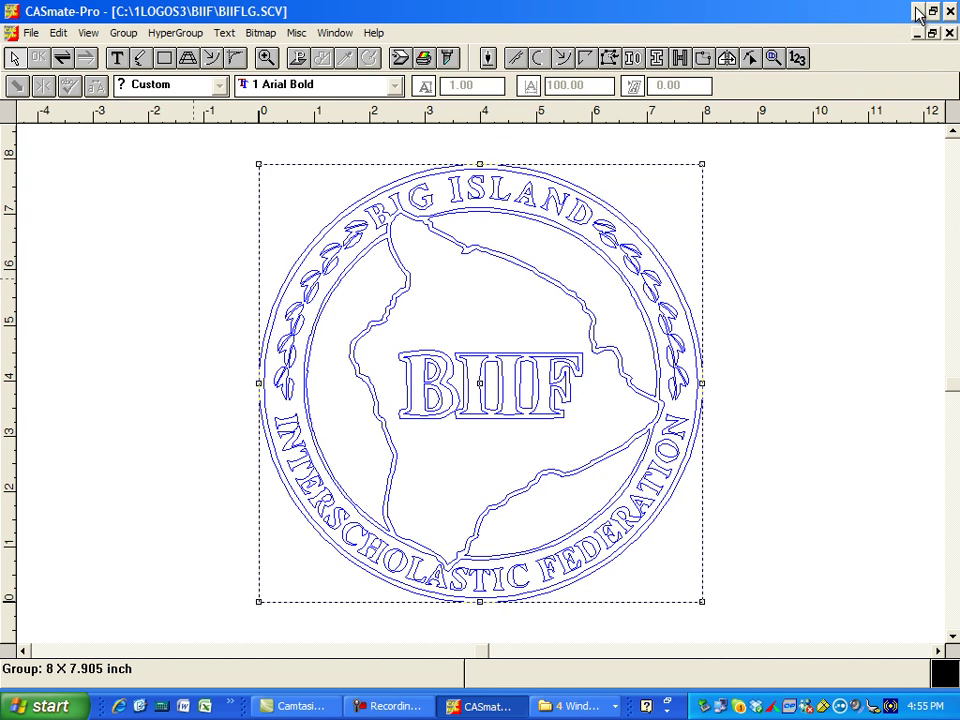
click(801, 199)
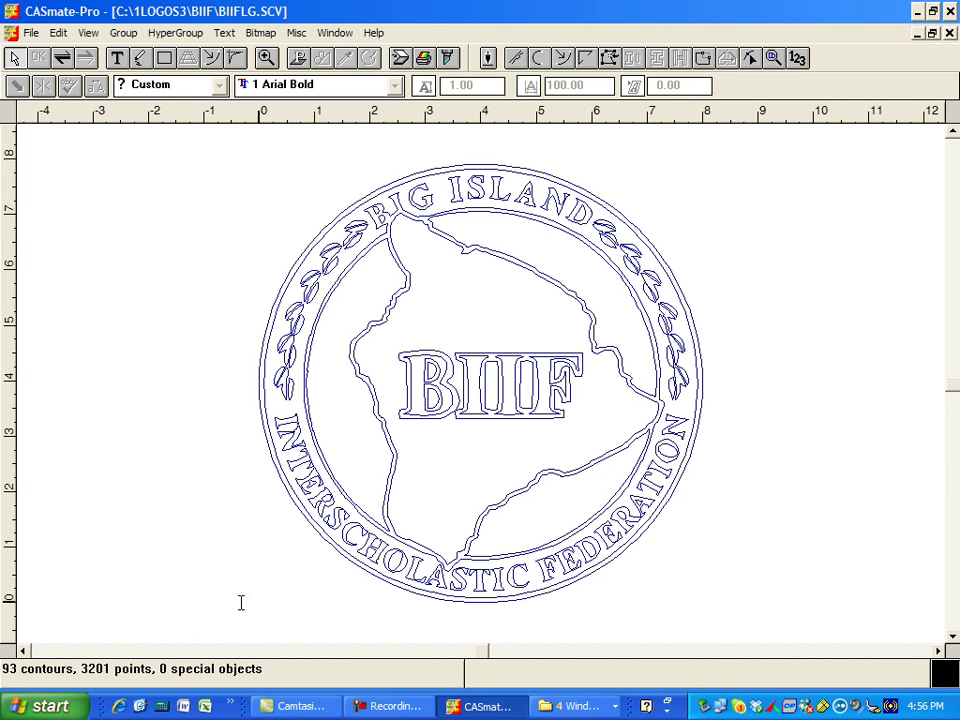
Minimize CASmate-Pro and open the Windows Run dialog to browse for a program
click(484, 706)
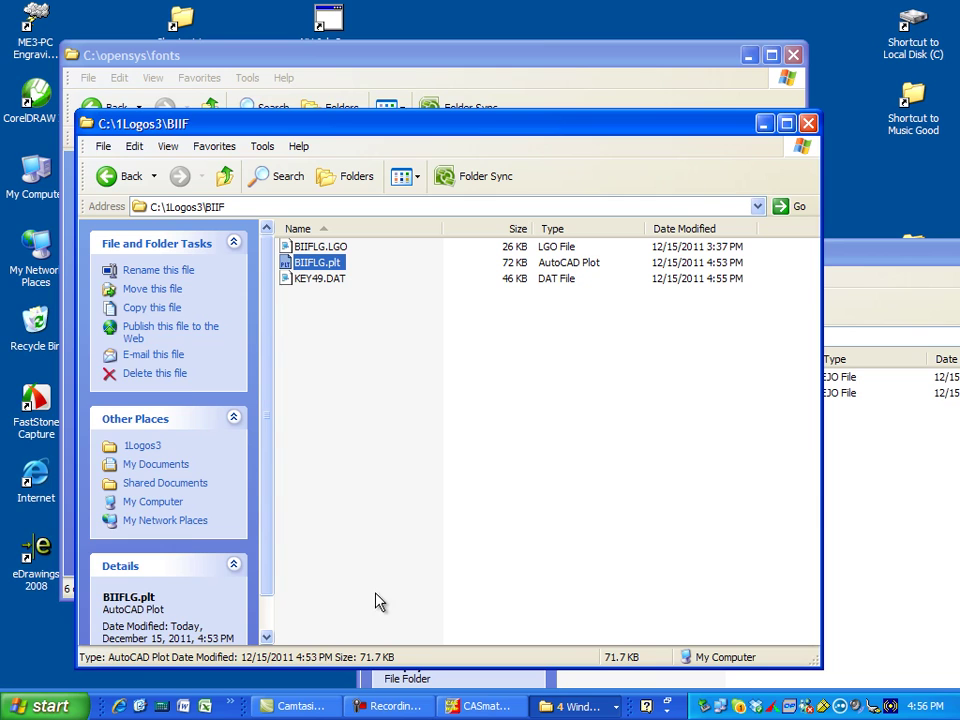
key(super)
key(Down)
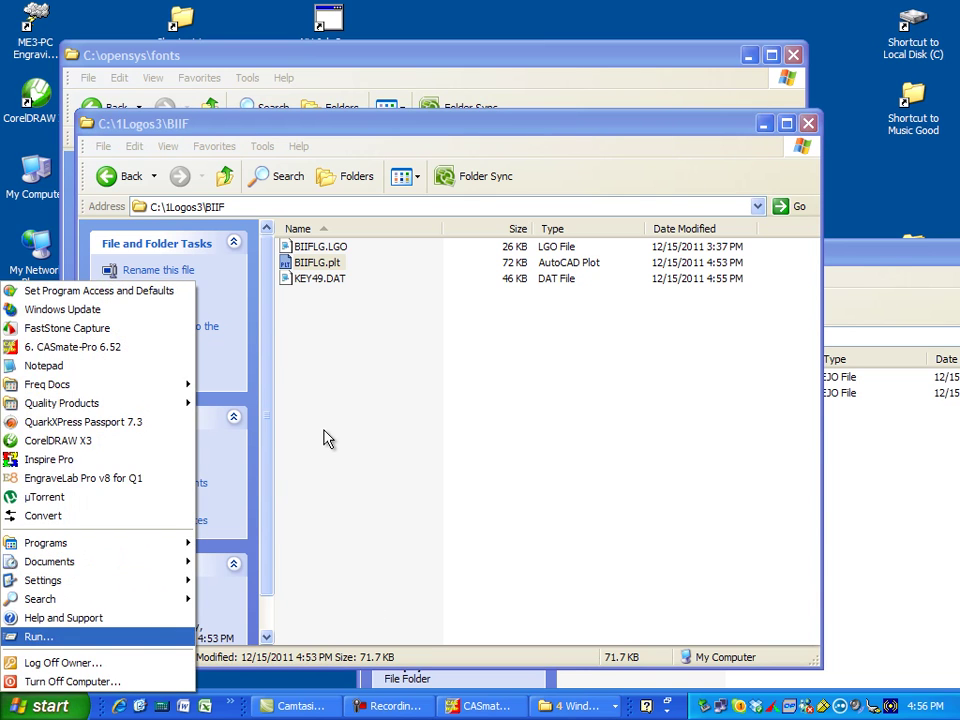
key(Return)
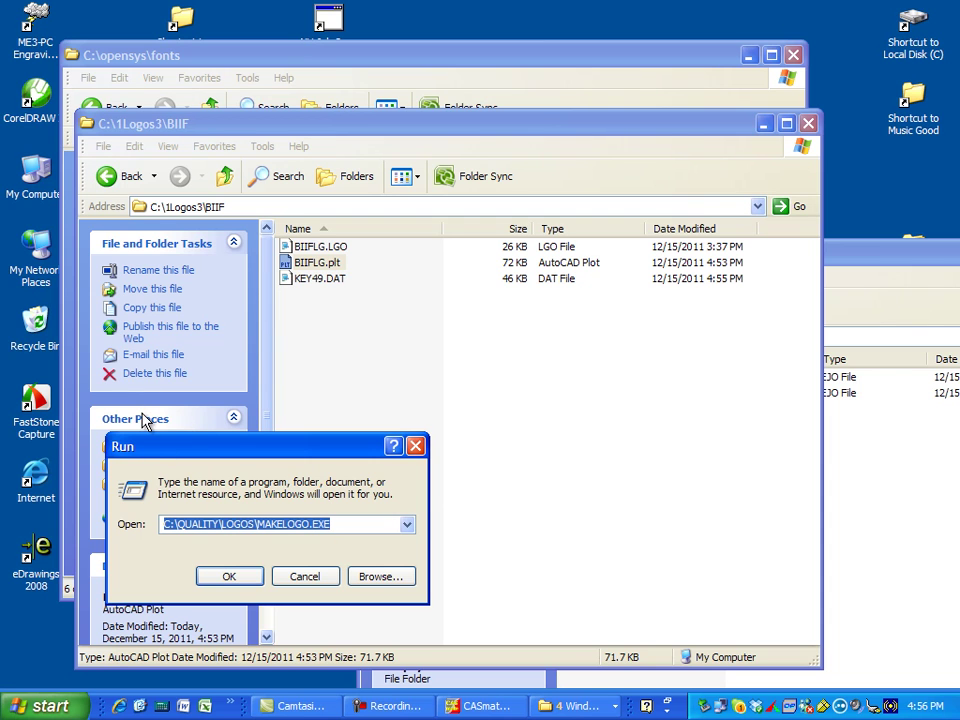
key(alt+b)
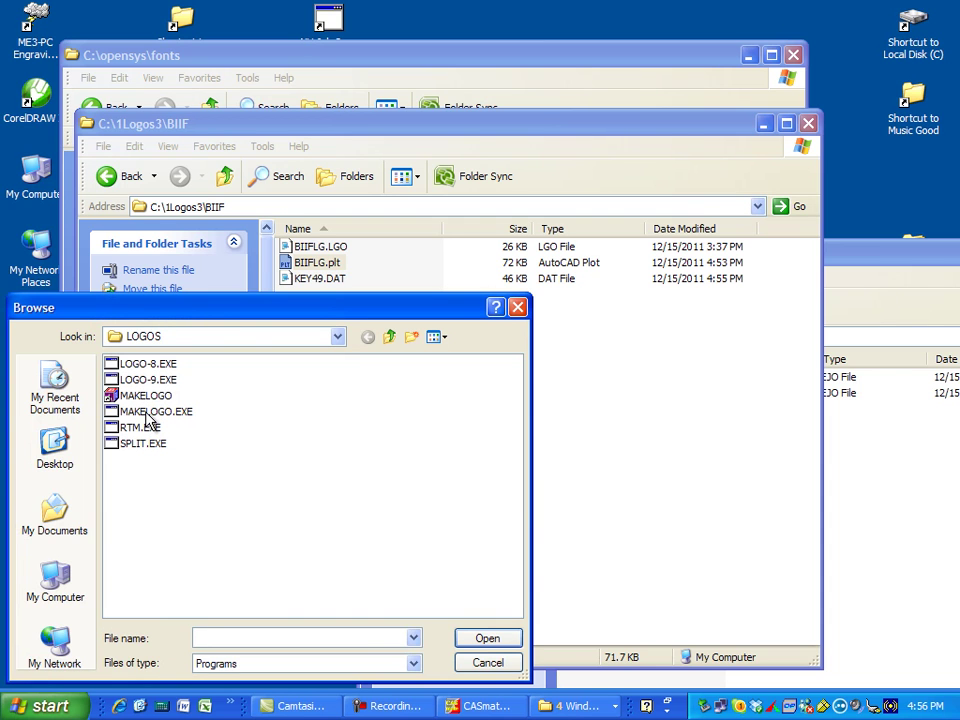
Browse to the LOGOS folder inside QUALITY on Local Disk (C:)
key(alt+i)
key(alt+Down)
key(Down)
key(Down)
key(Up)
key(Up)
key(Up)
key(Up)
key(Return)
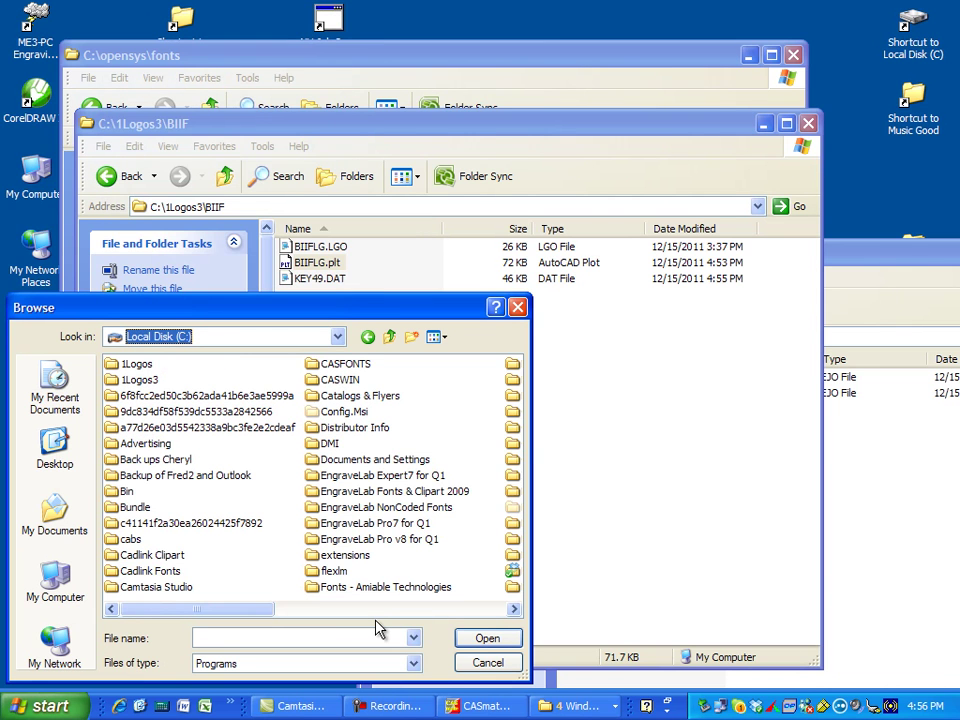
click(377, 612)
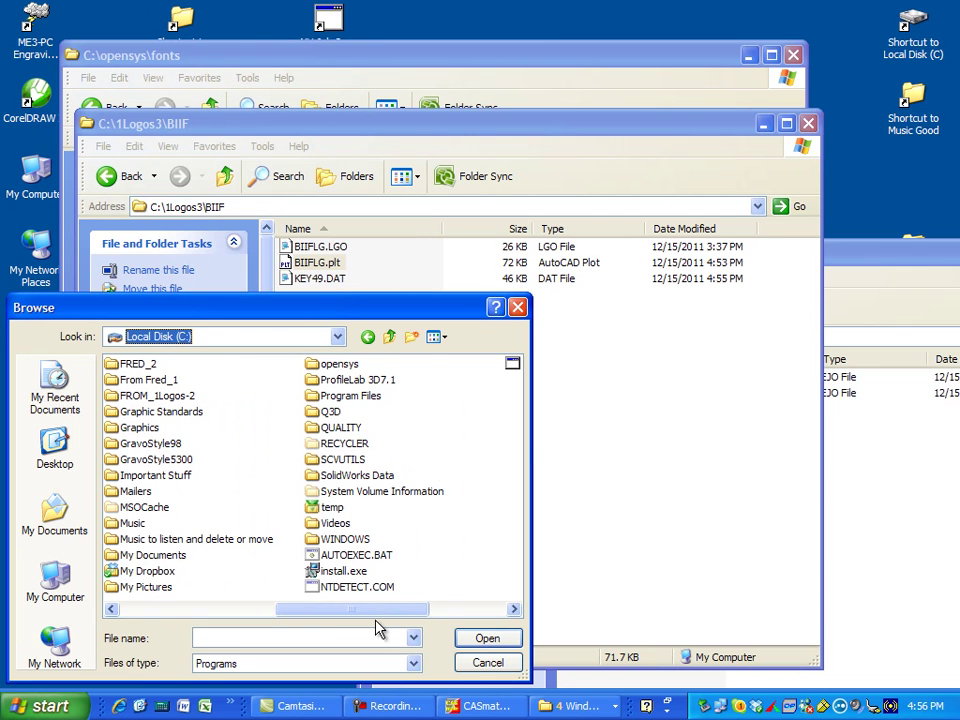
double_click(341, 428)
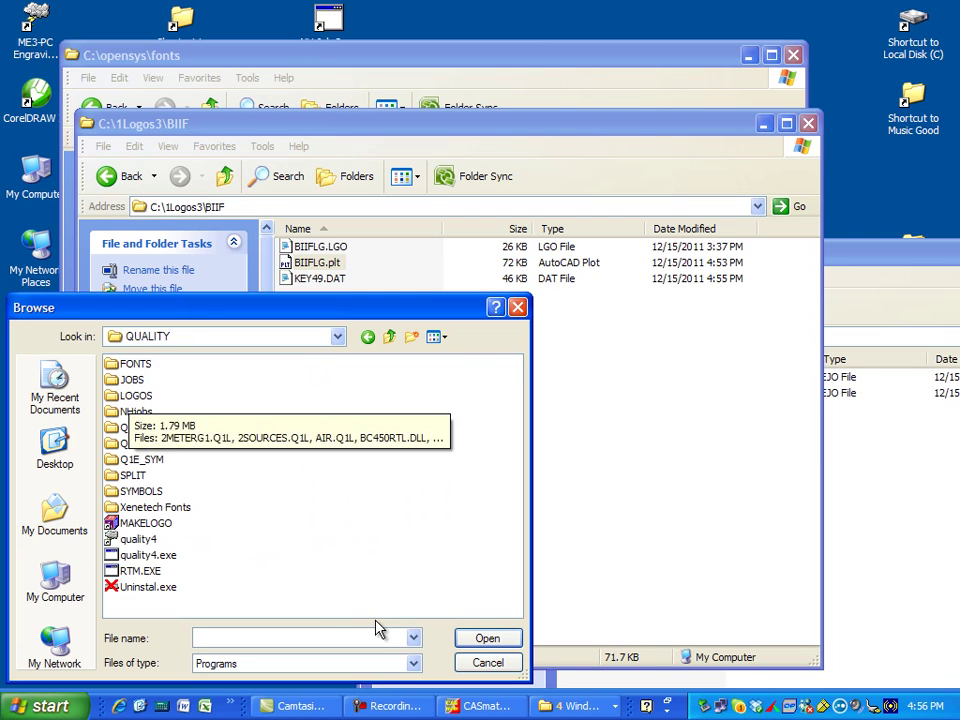
double_click(136, 396)
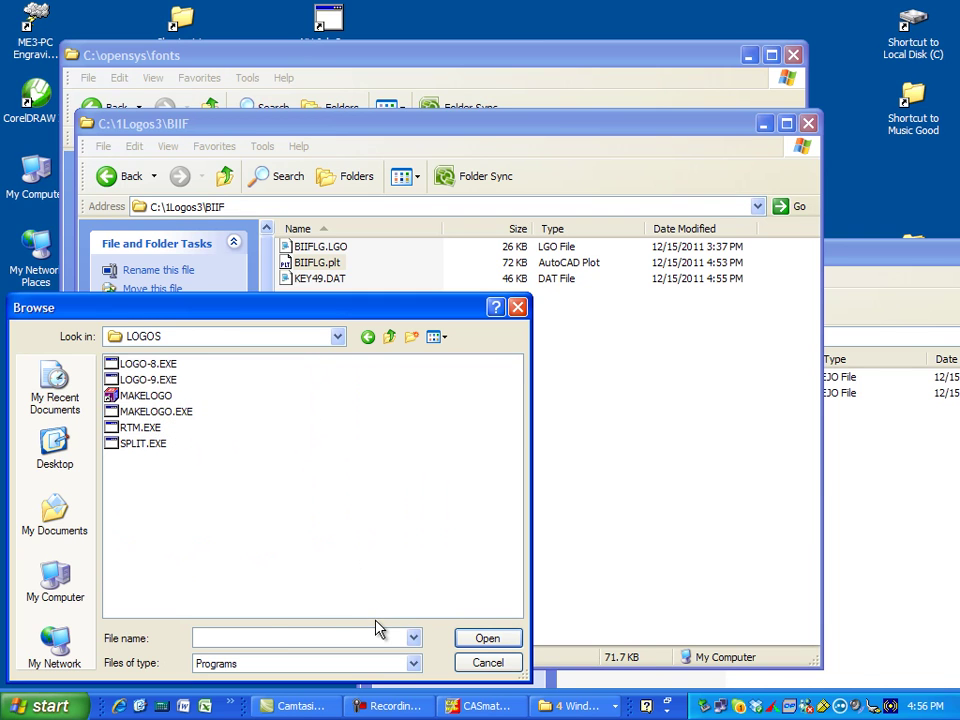
Choose MAKELOGO.EXE in the LOGOS folder and run it
click(155, 411)
double_click(155, 411)
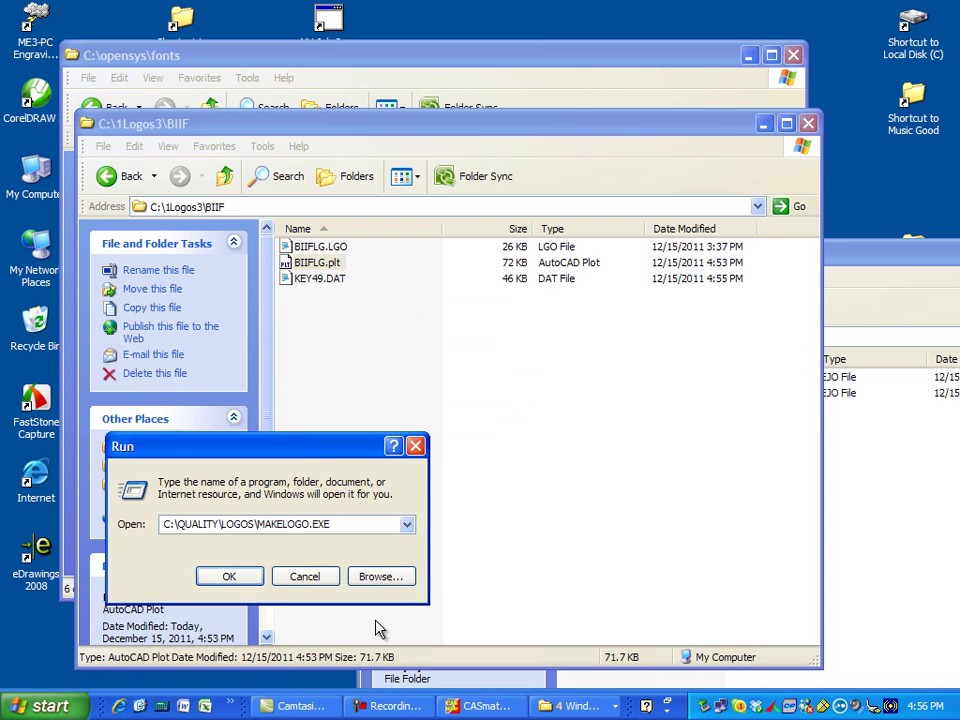
key(Return)
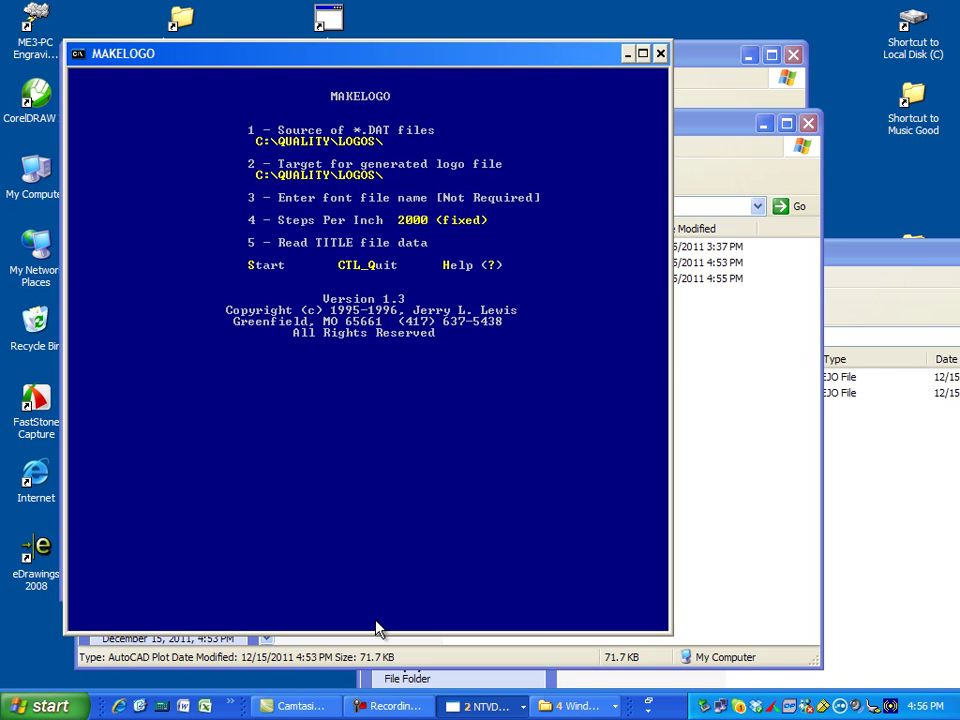
Set the source of the *.DAT files to C:\1LOGOS3\BIIF\
key(1)
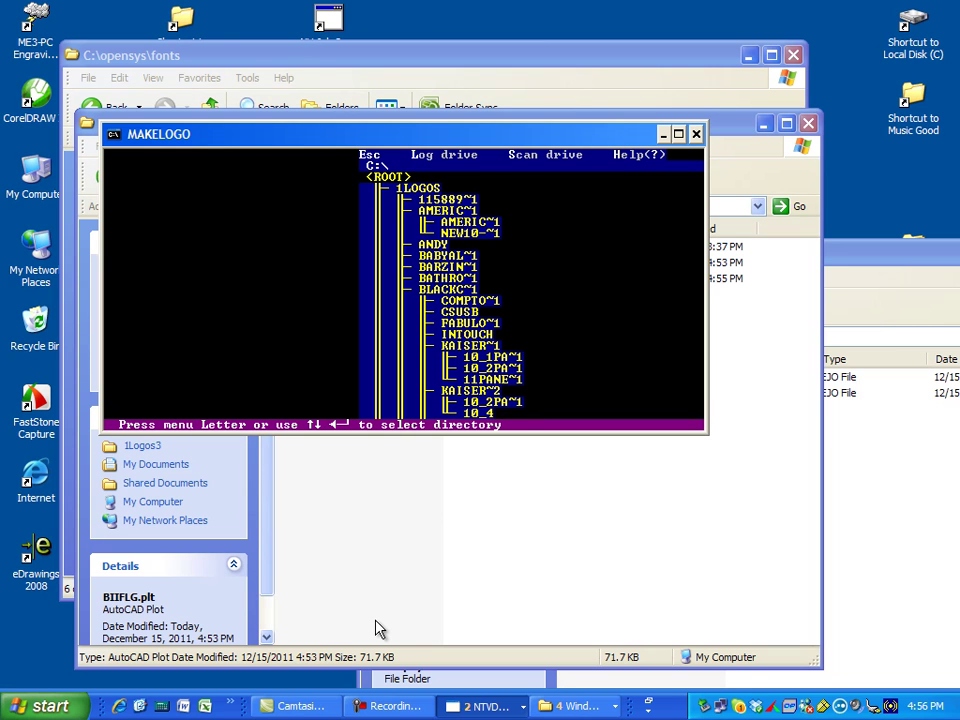
key(Down)
key(Down)
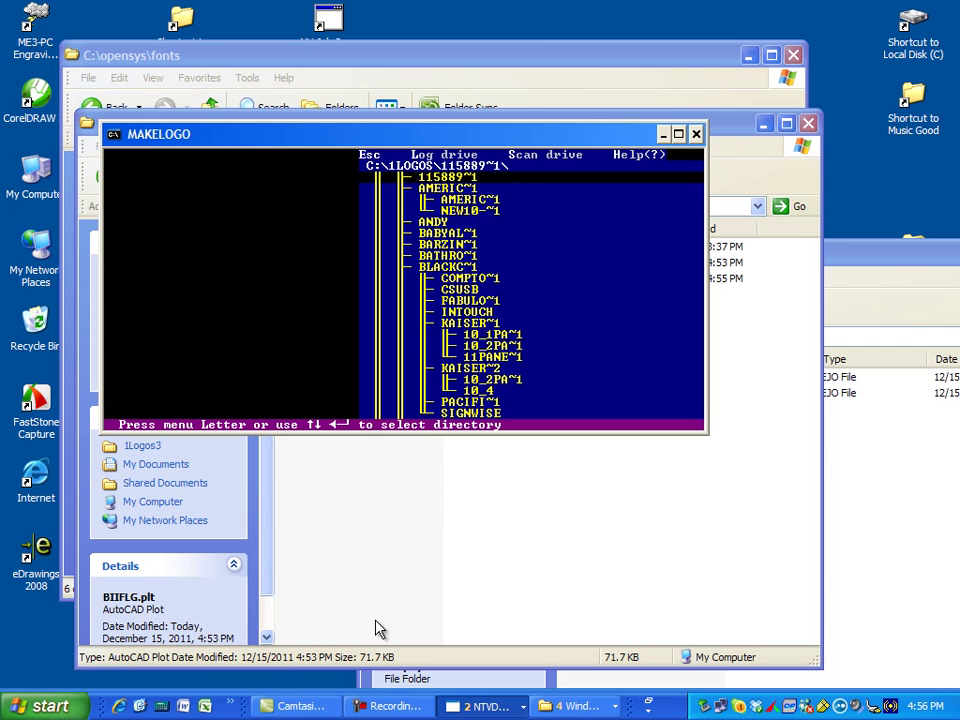
key(Down)
key(Down)
key(Down)
key(Down)
key(Down)
key(Down)
key(Down)
key(Down)
key(Down)
key(Down)
key(Down)
key(Down)
key(Down)
key(Down)
key(Down)
key(Down)
key(Down)
key(Down)
key(Down)
key(Down)
key(Down)
key(Down)
key(Down)
key(Down)
key(Down)
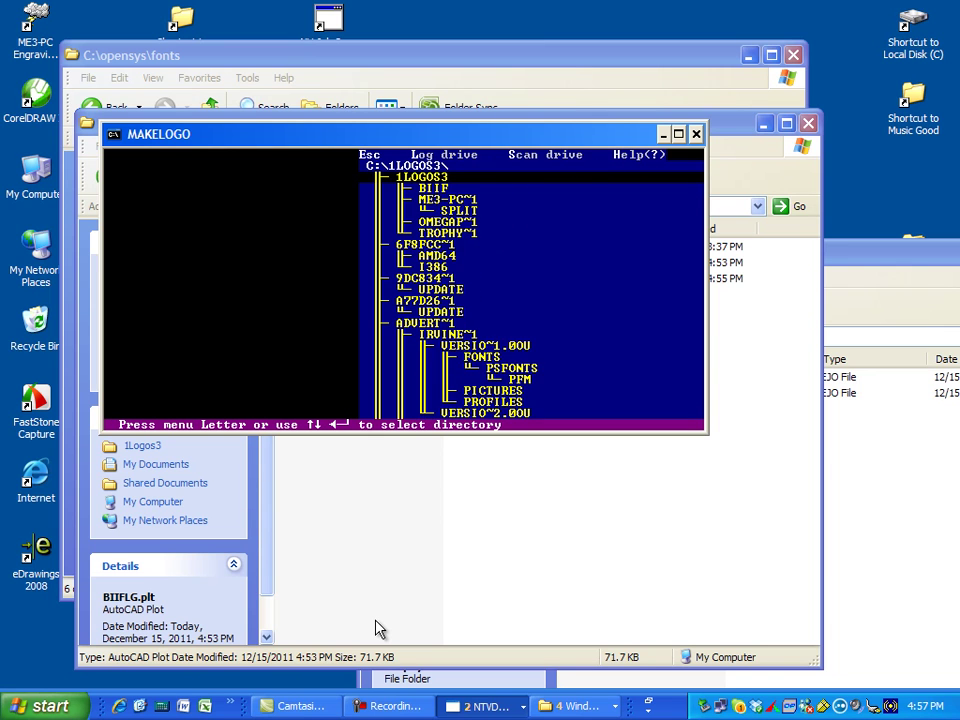
key(Down)
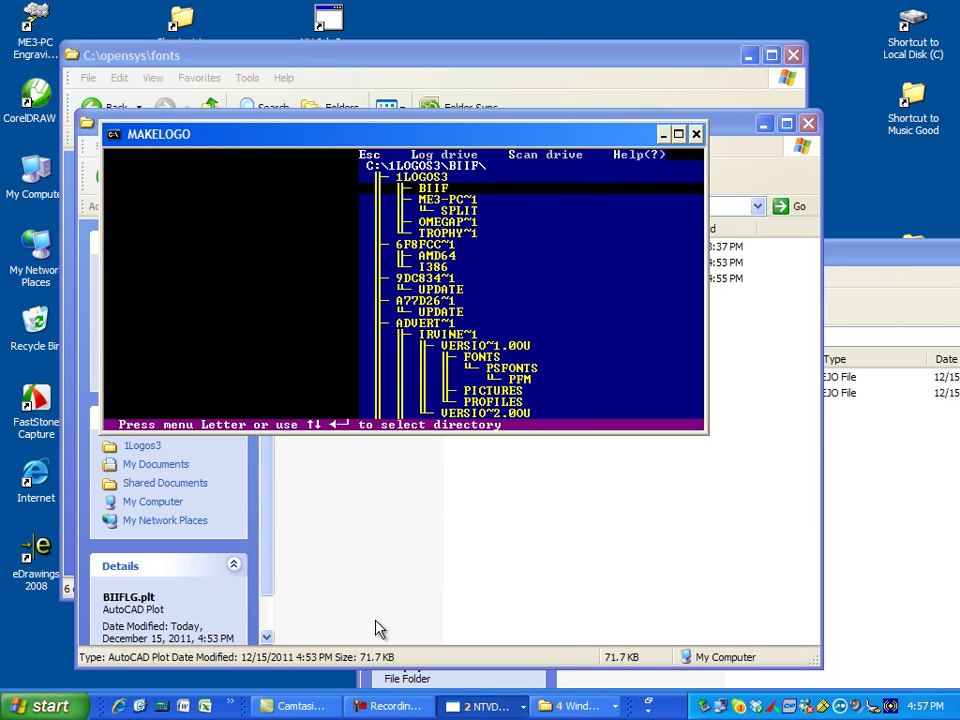
key(Return)
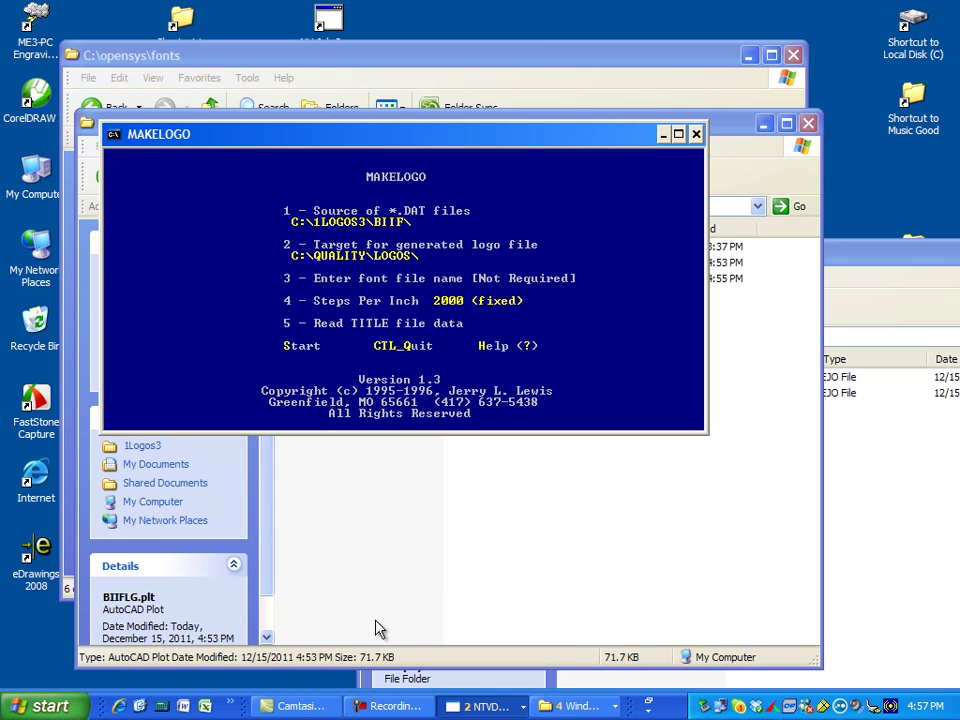
Choose to enter the TITLE data manually and name the logo "BIIF Big Island Sch Fed"
key(5)
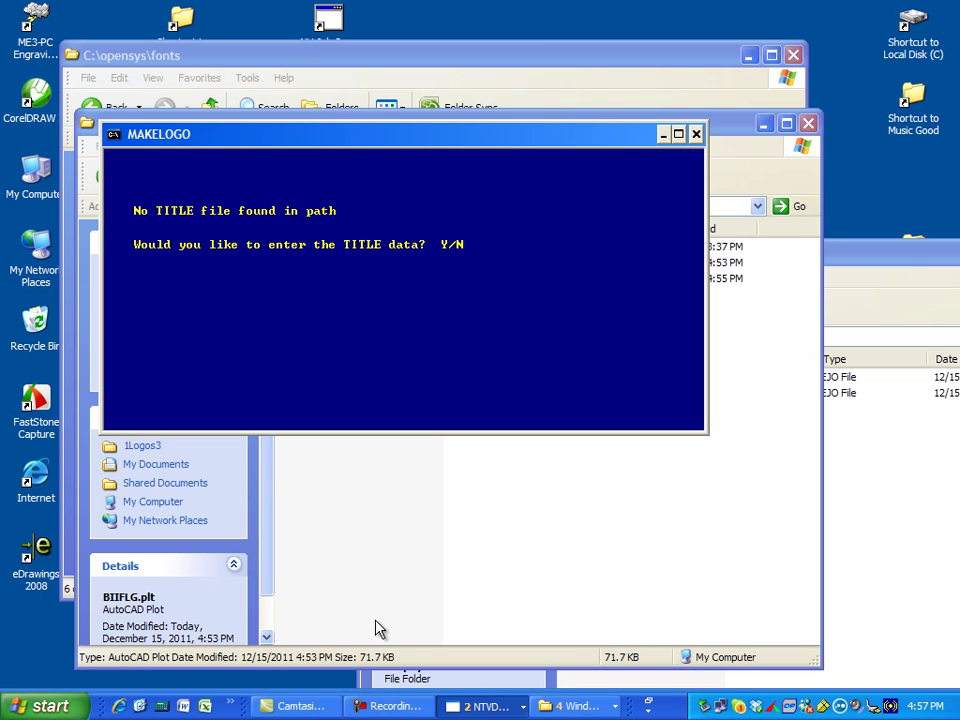
key(y)
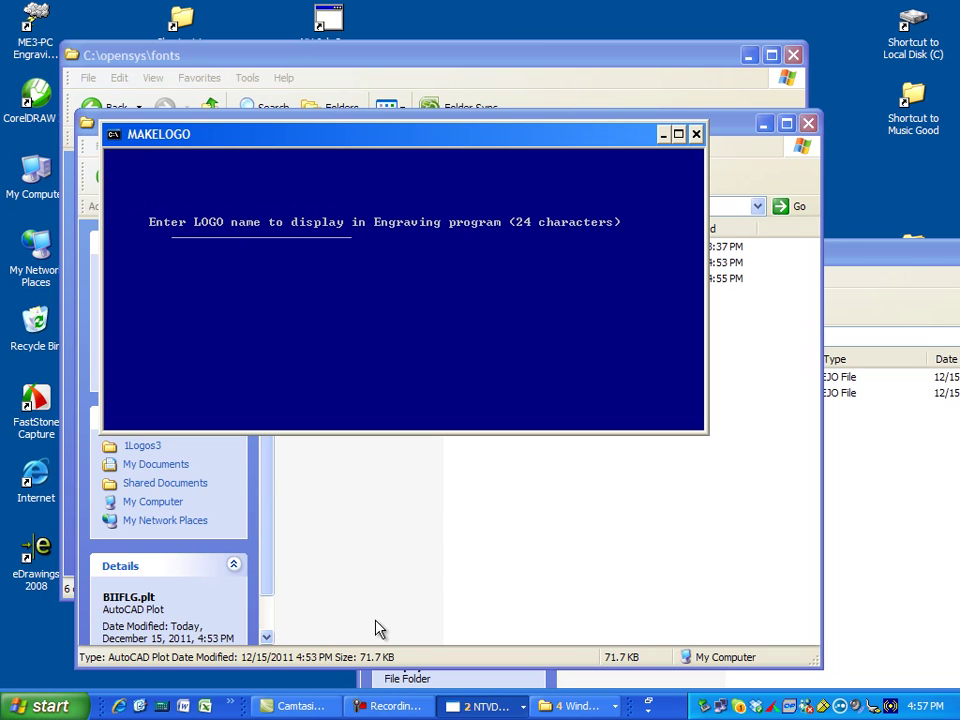
text(BIIF Big Island Sc)
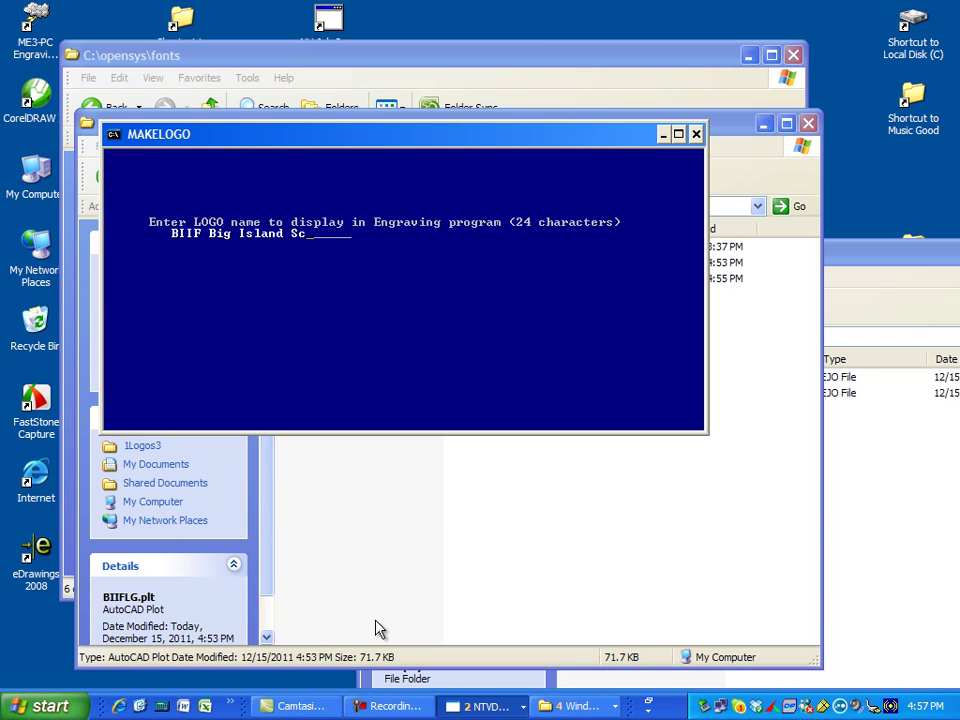
text(h Fed)
key(Return)
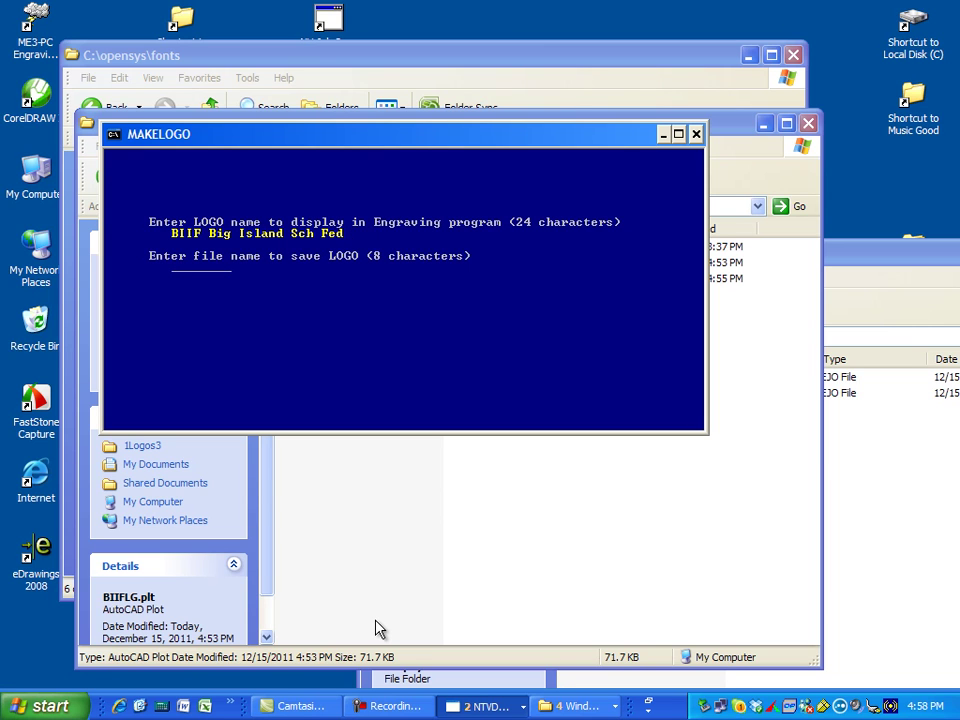
Set the logo's file name to BIIF-1 and its creation height to 4
text(BIIF-1)
key(Return)
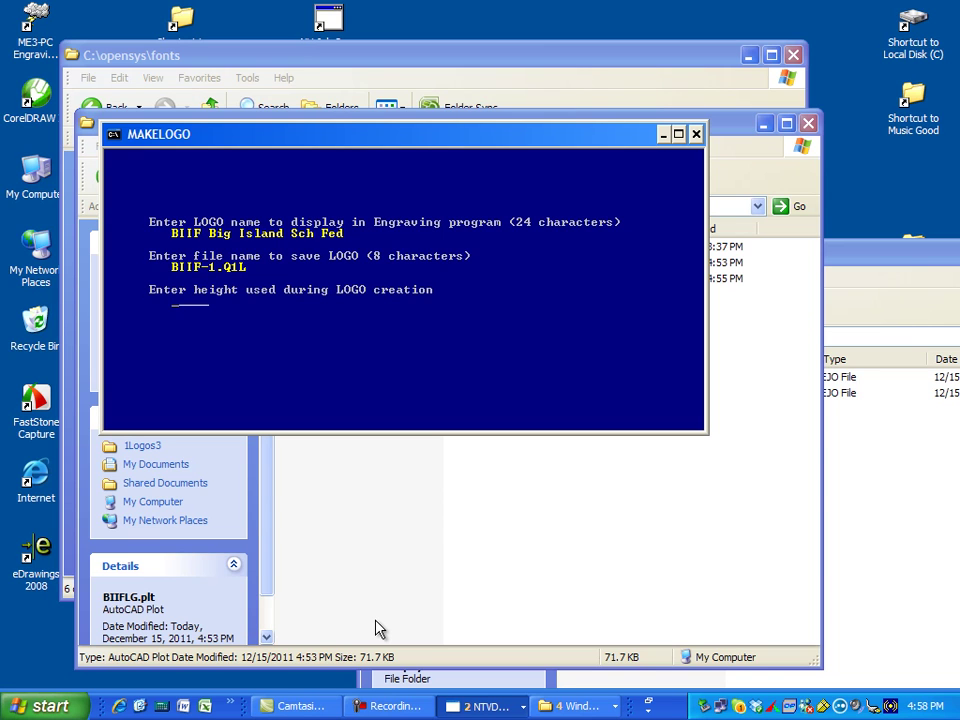
text(4)
key(Return)
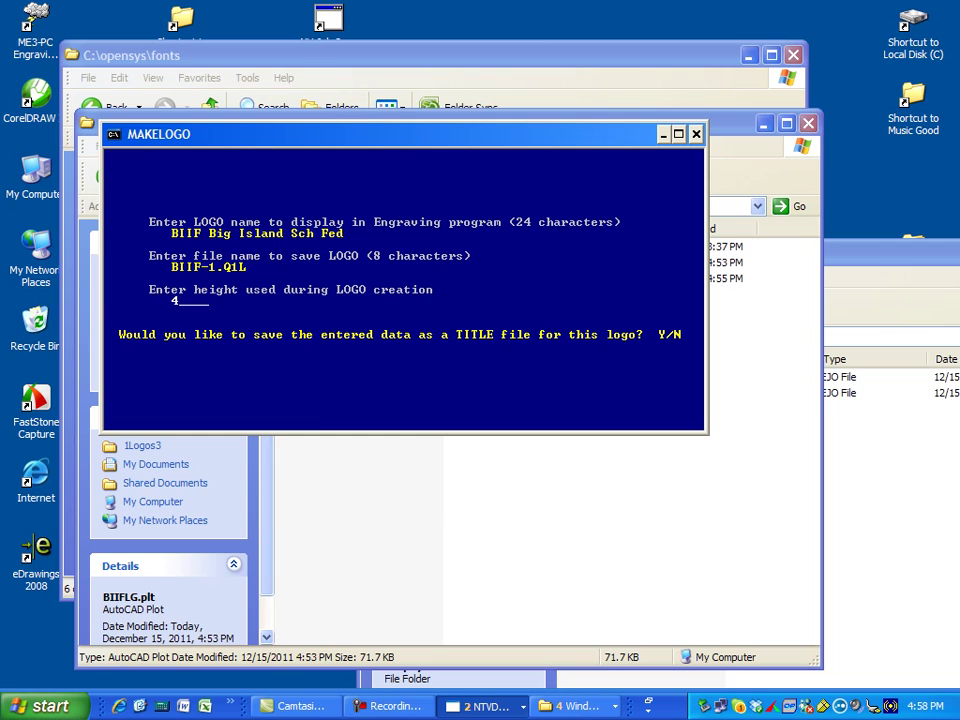
Save the entered data as a TITLE file for this logo, and quit MAKELOGO
key(y)
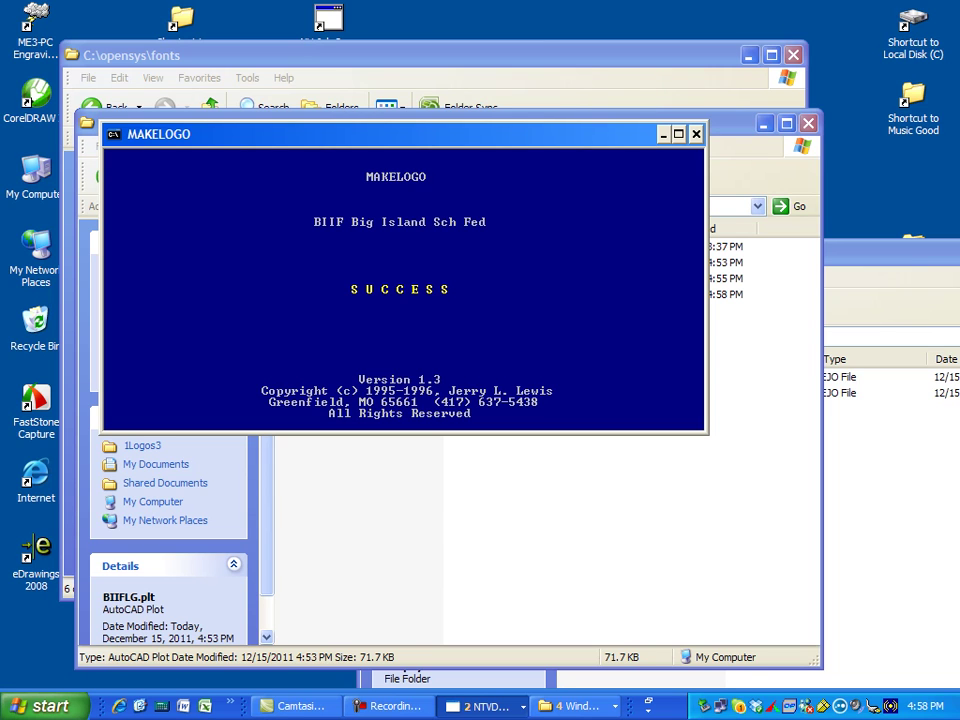
key(Return)
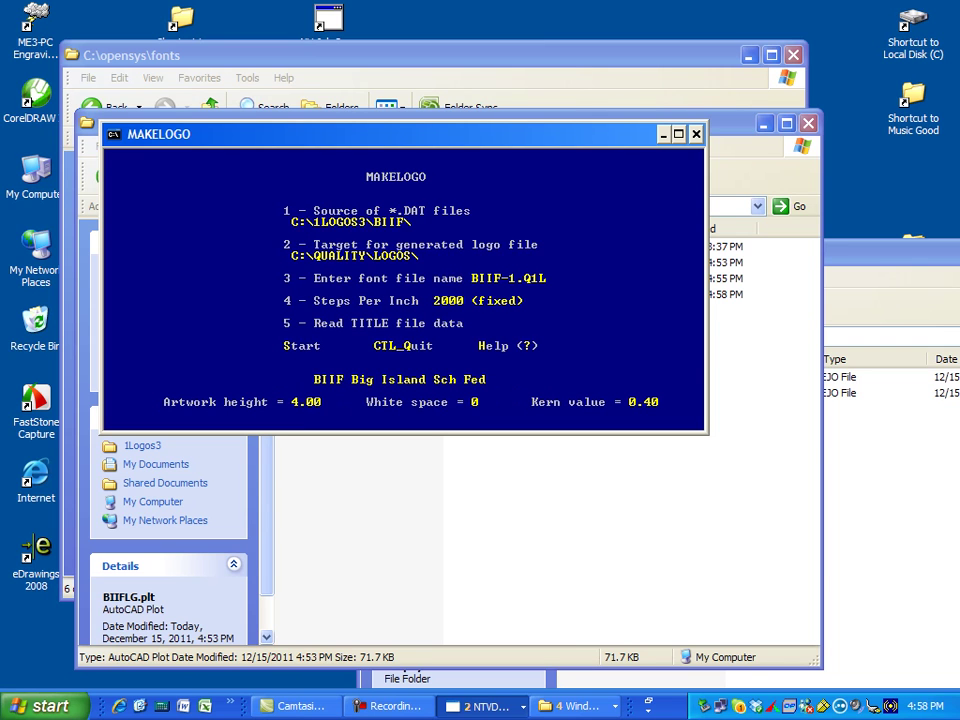
key(ctrl+q)
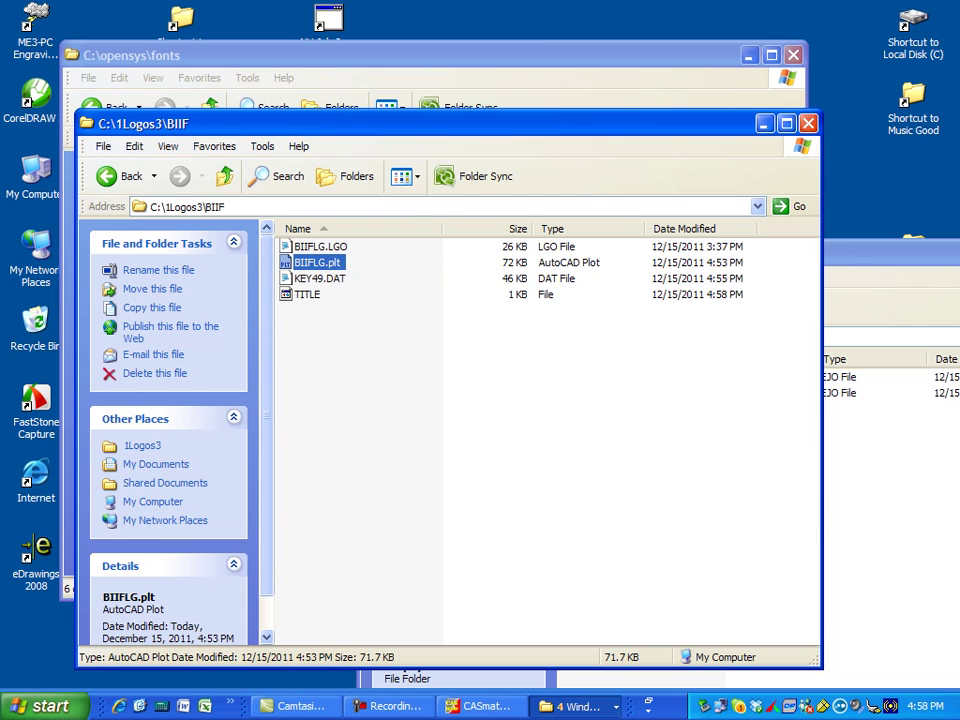
Open the C:\QUALITY\LOGOS folder from the local disk and sort its files by date modified, newest first
click(888, 254)
click(575, 706)
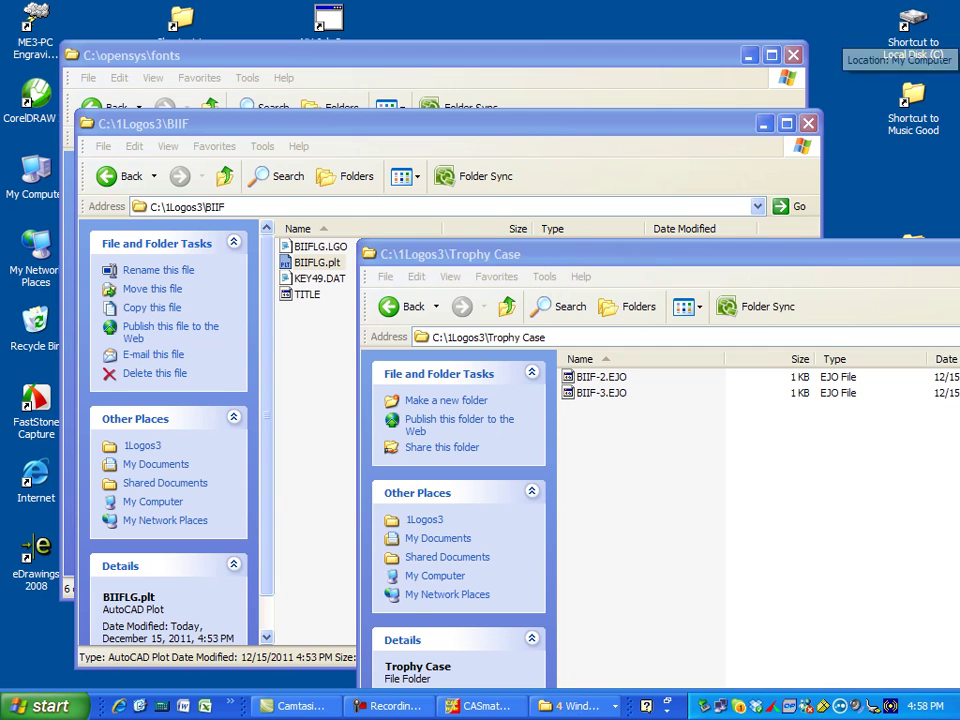
double_click(913, 22)
scroll(670, 390, down, 10)
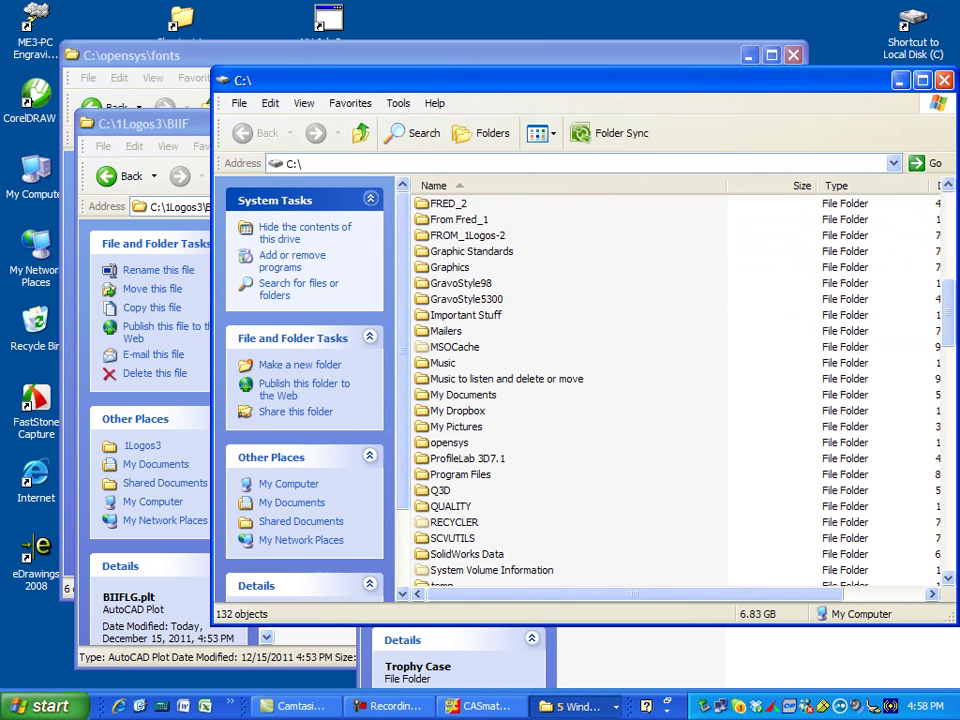
double_click(450, 506)
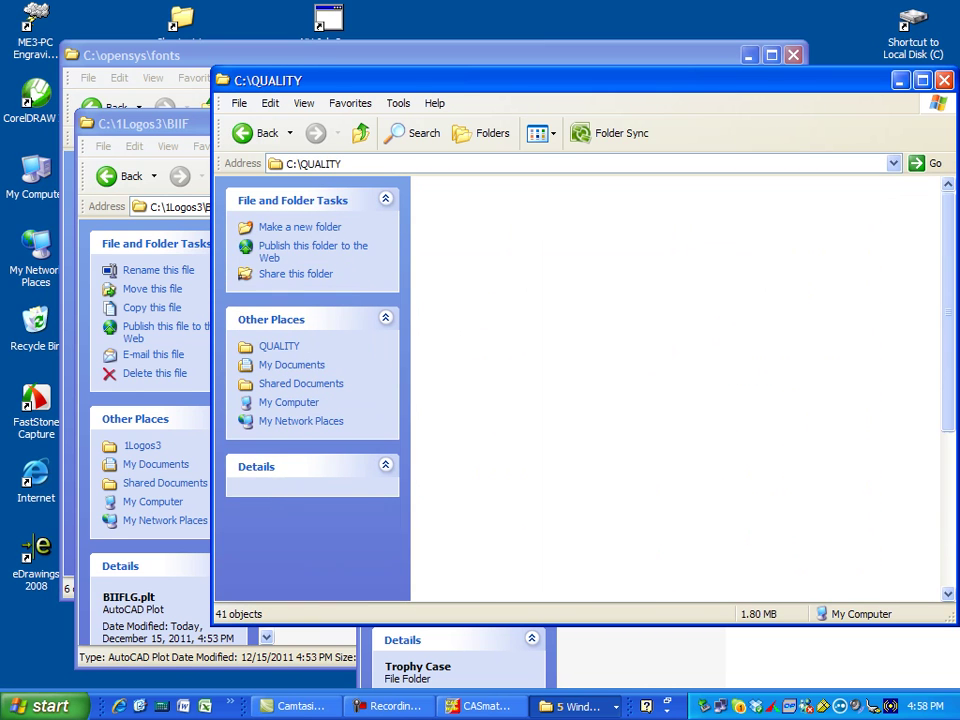
click(824, 186)
click(824, 186)
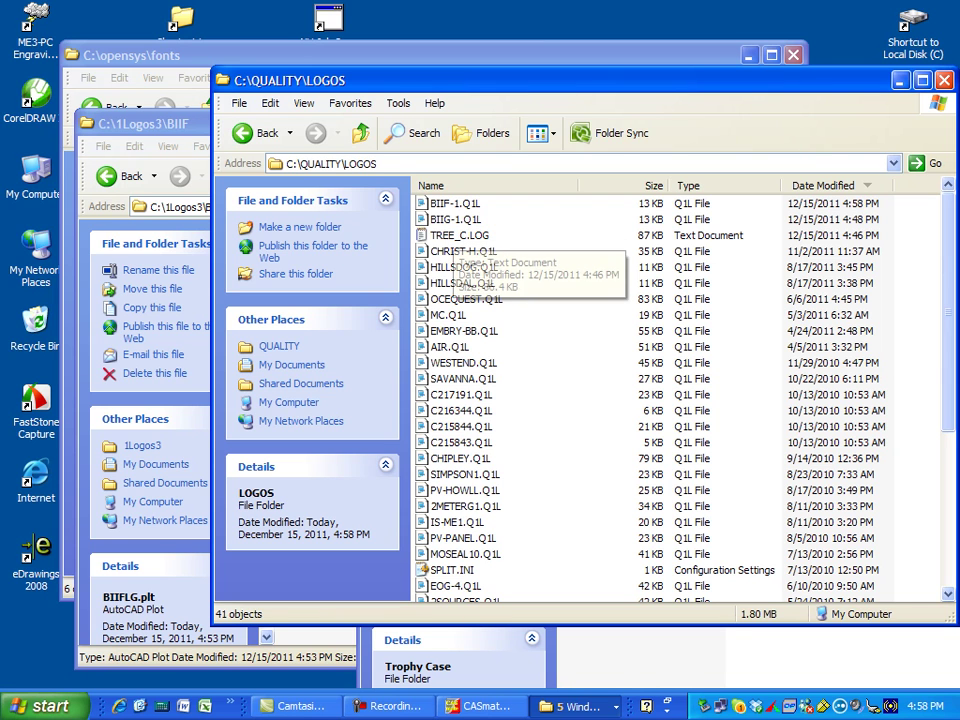
Delete the misnamed logo file BIIG-1.Q1L from the LOGOS folder, sending it to the Recycle Bin
click(455, 219)
key(Delete)
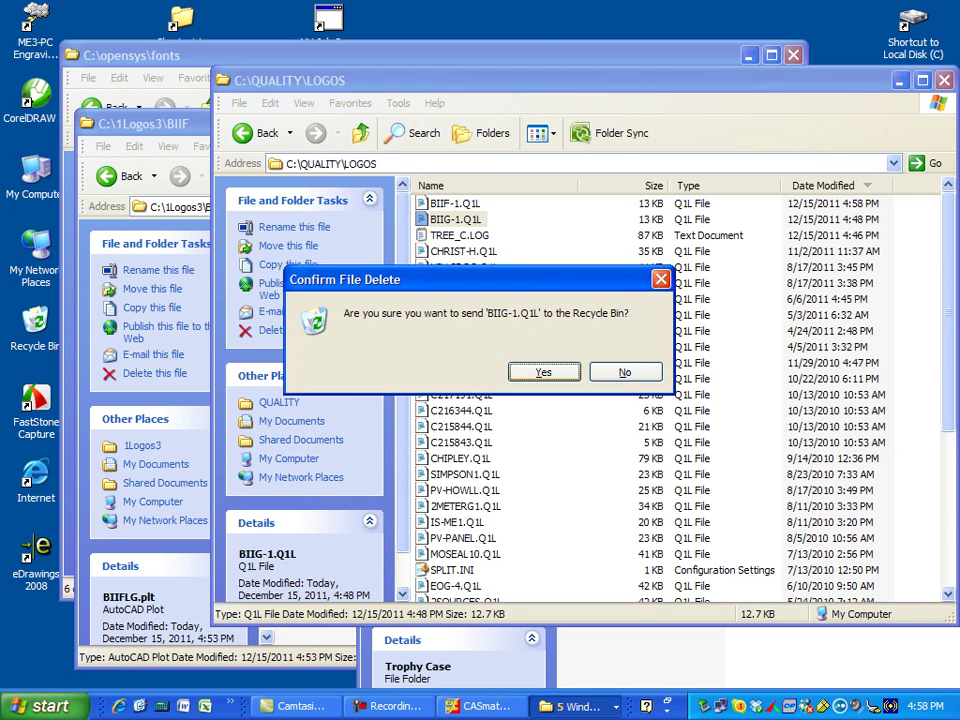
key(Return)
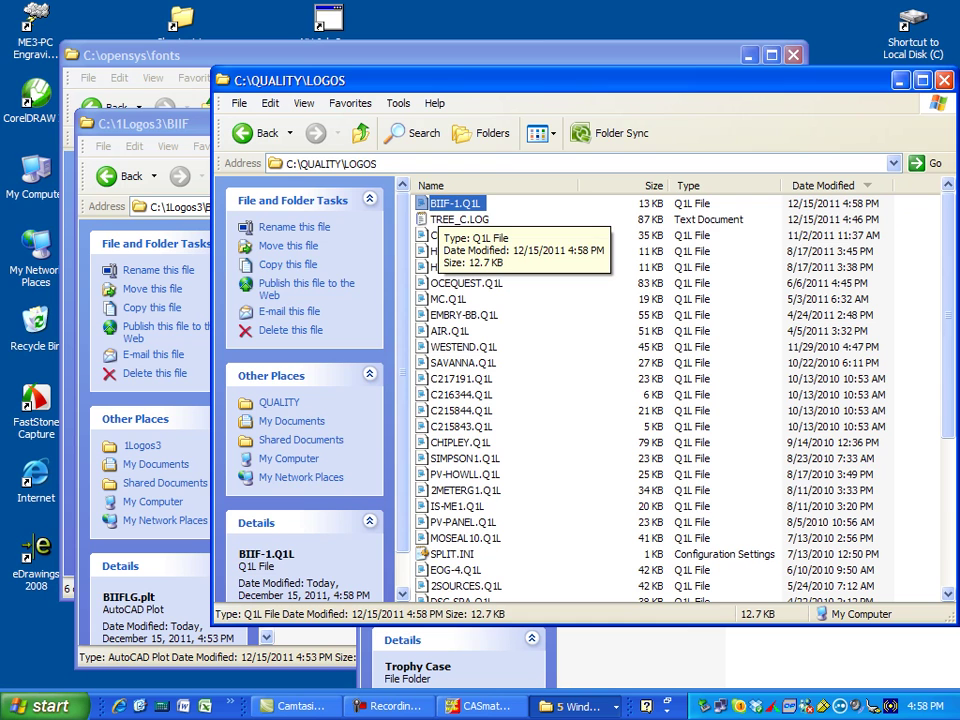
Open BIIF-1.Q1L in Notepad, look through its contents down the file, and close it
key(Return)
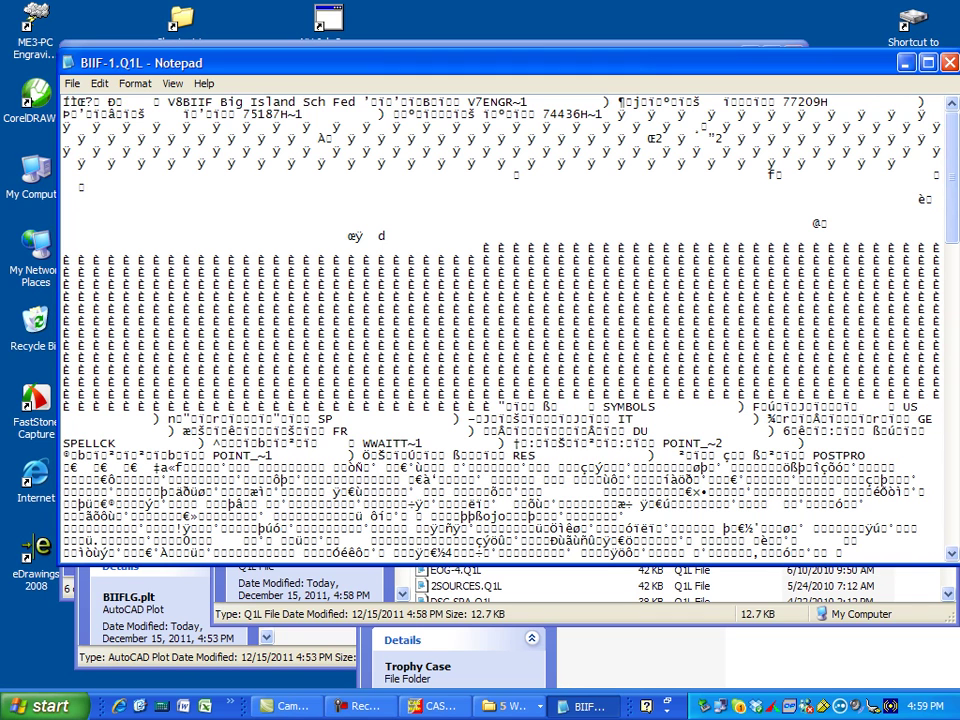
scroll(500, 330, down, 3)
scroll(500, 330, down, 10)
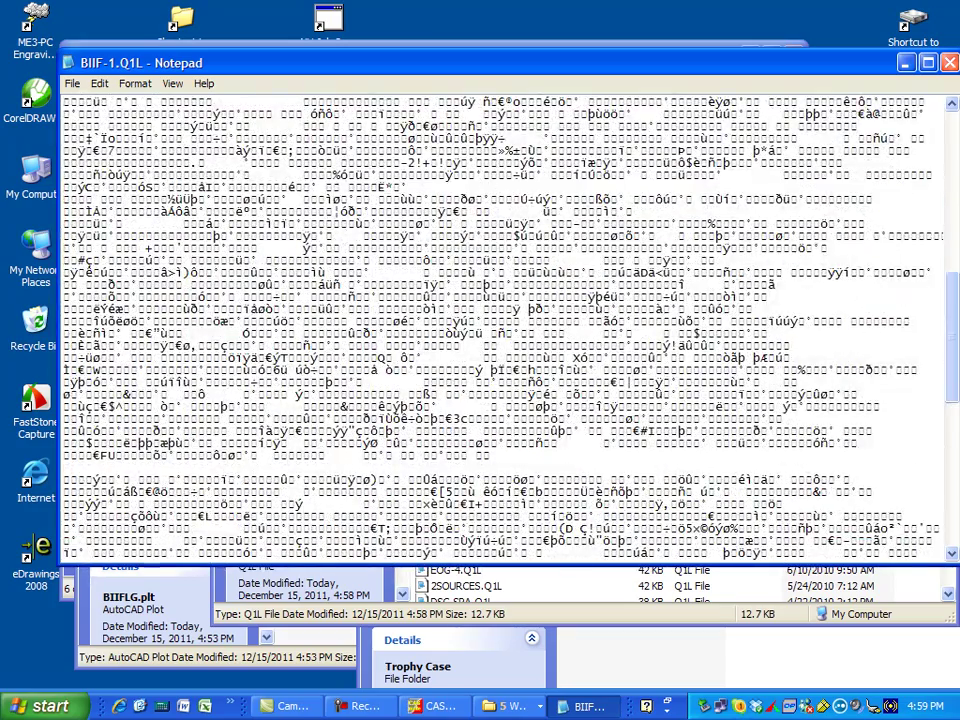
key(alt+F4)
Close the C:\QUALITY\LOGOS folder and move the Trophy Case folder window below the file list of the BIIF folder
drag(640, 80, 444, 129)
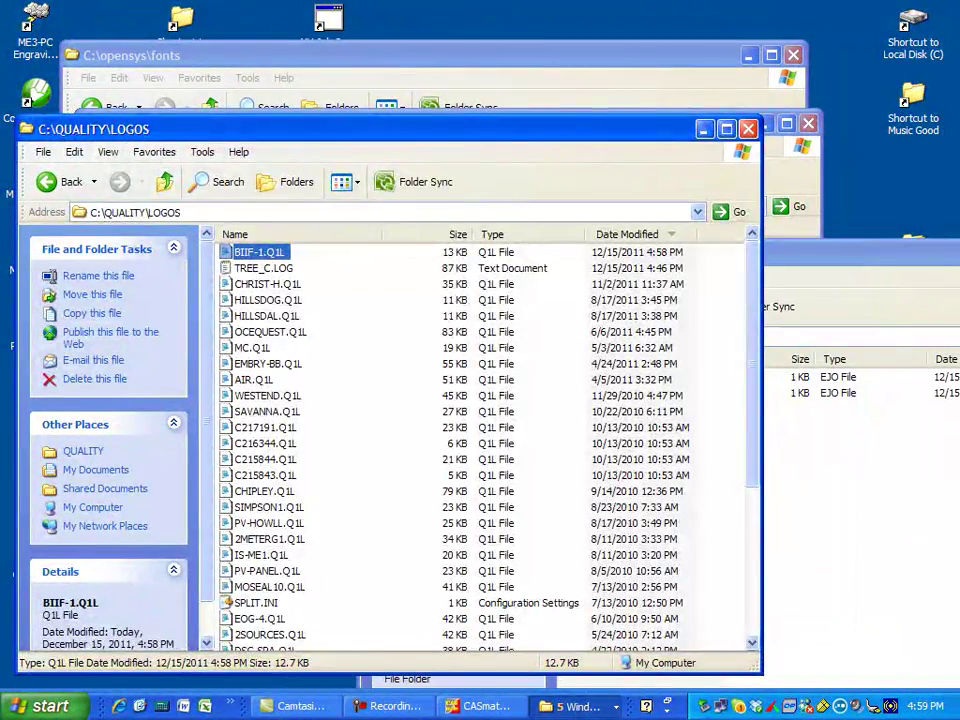
key(alt+F4)
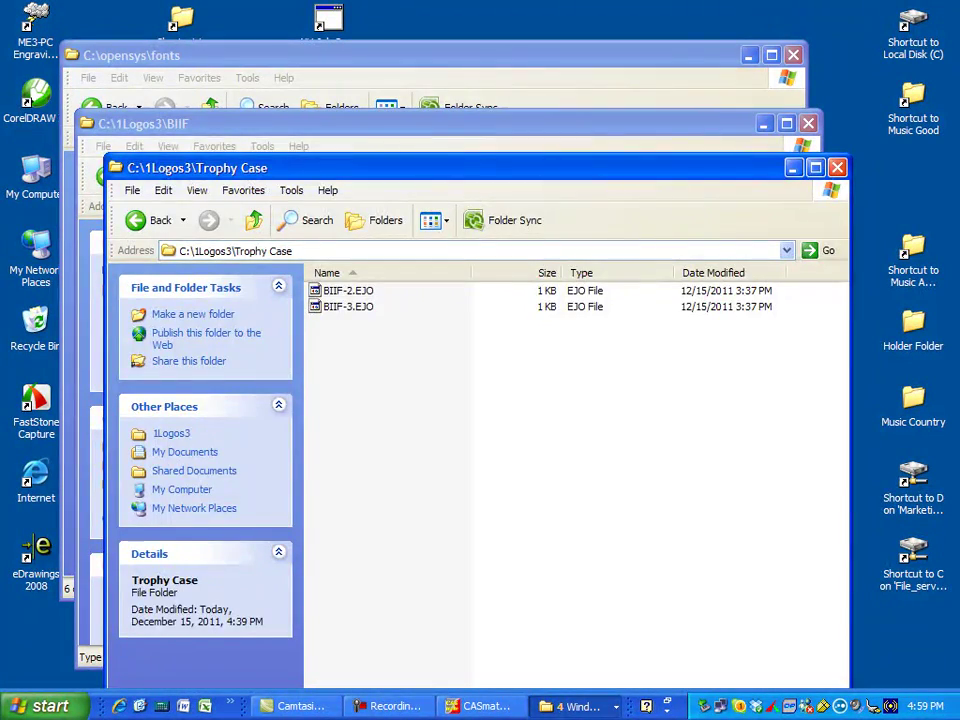
drag(450, 167, 429, 347)
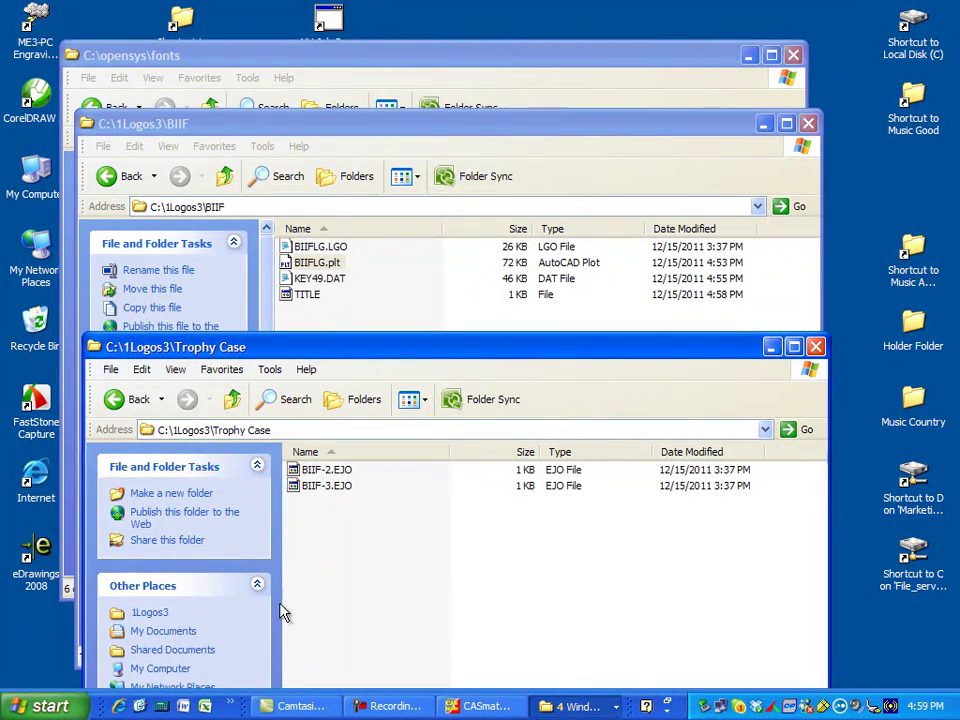